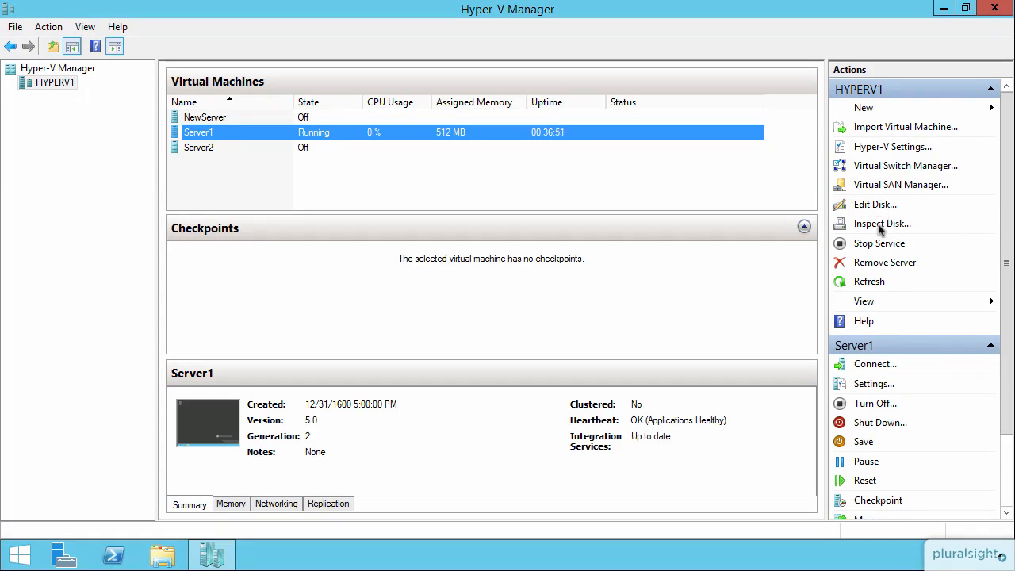
# Inspect the properties of FixedVHDDisk.vhd
pyautogui.click(880, 225)
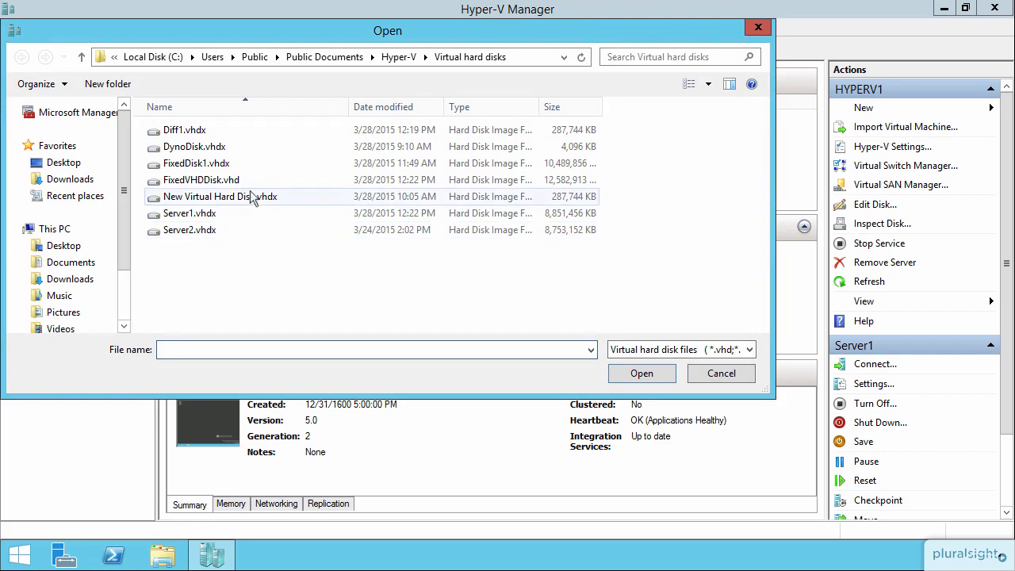
pyautogui.click(221, 183)
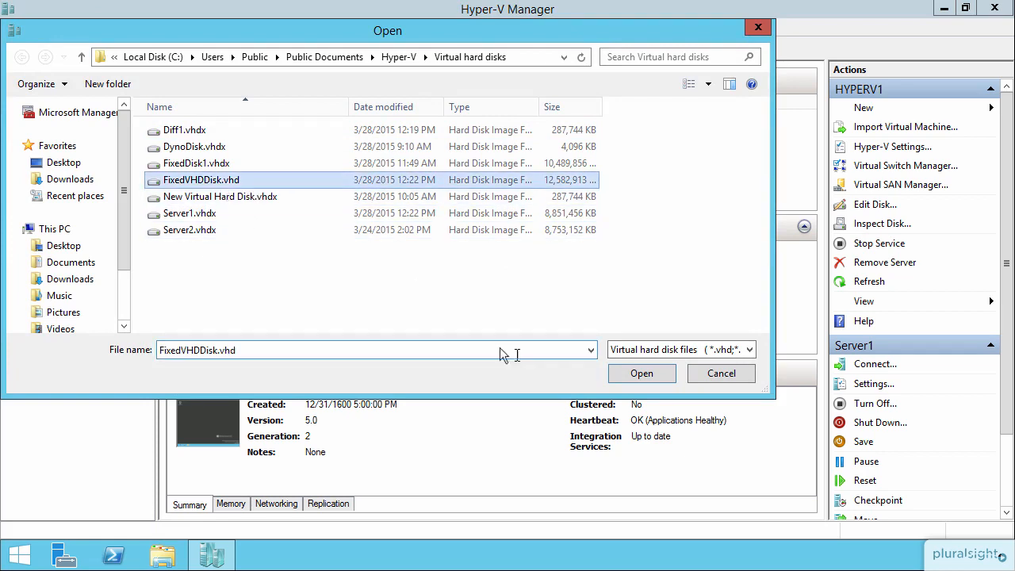
pyautogui.click(642, 373)
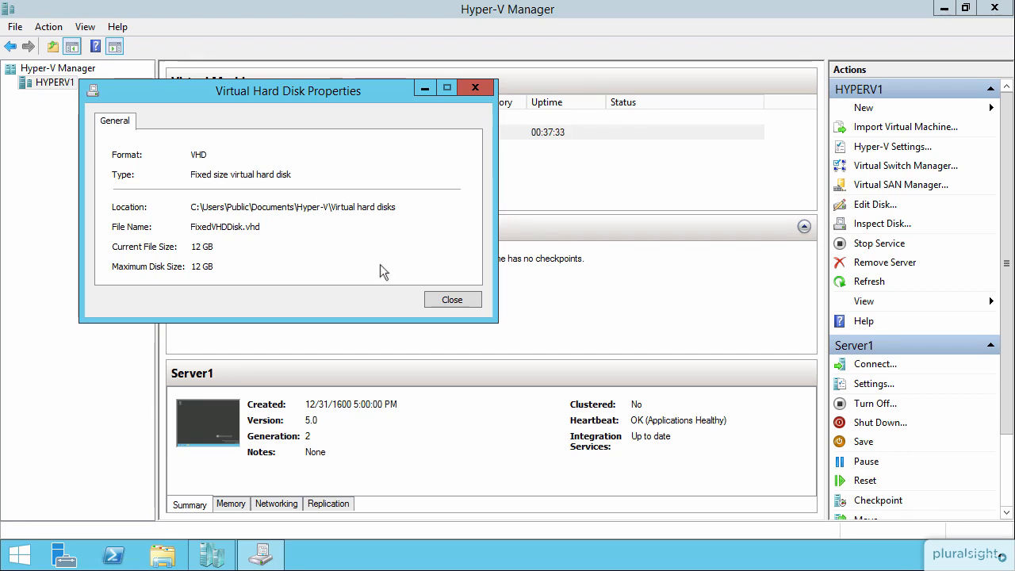
pyautogui.click(469, 300)
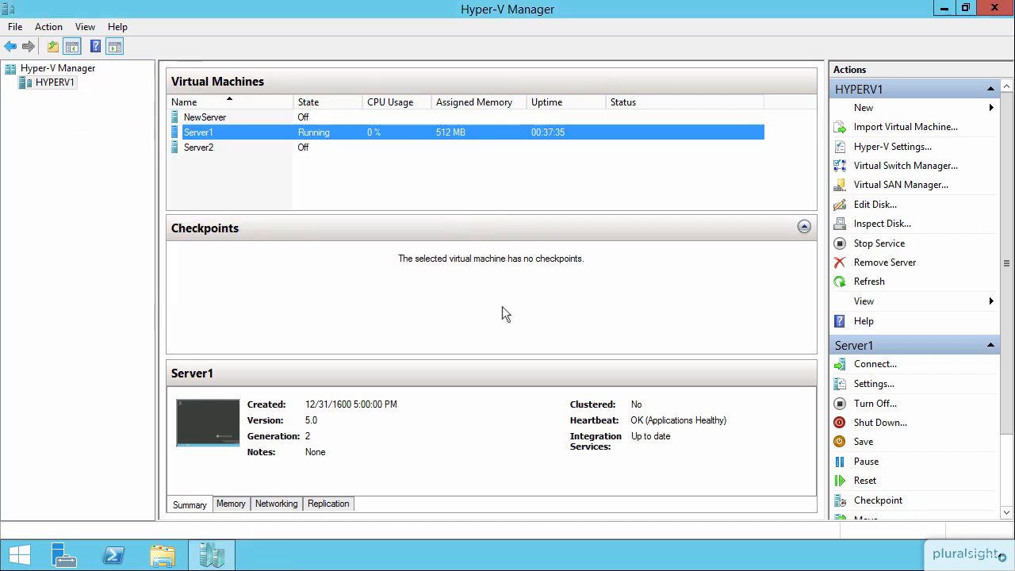
# Choose FixedVHDDisk.vhd in the Edit Virtual Hard Disk Wizard and advance to Choose Action
pyautogui.click(870, 209)
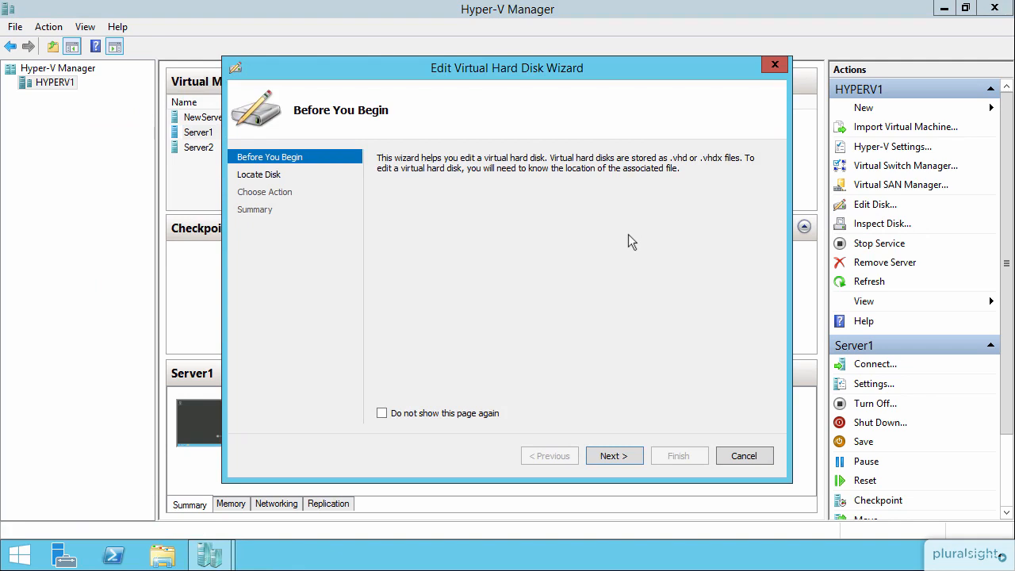
pyautogui.click(610, 455)
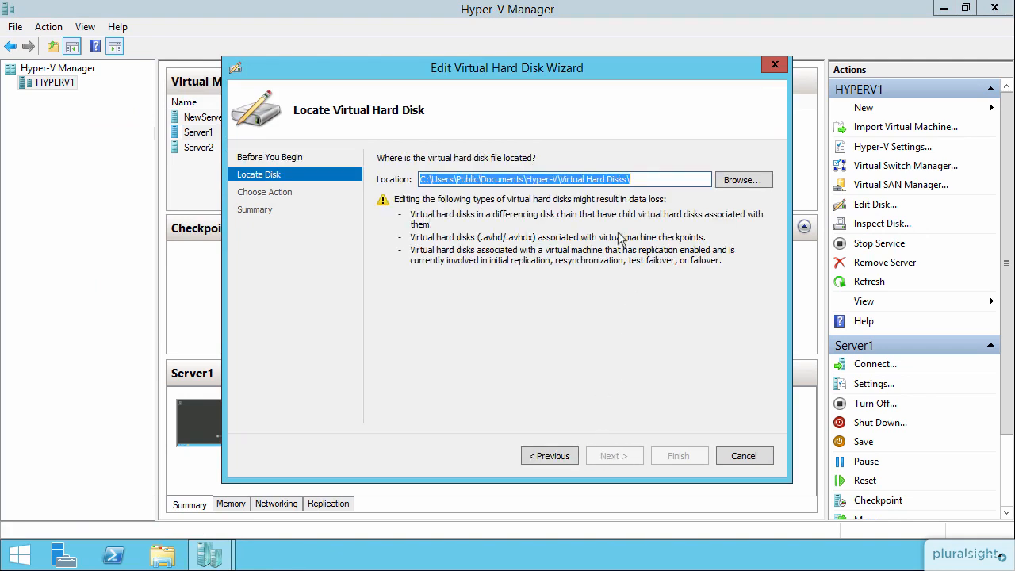
pyautogui.click(736, 182)
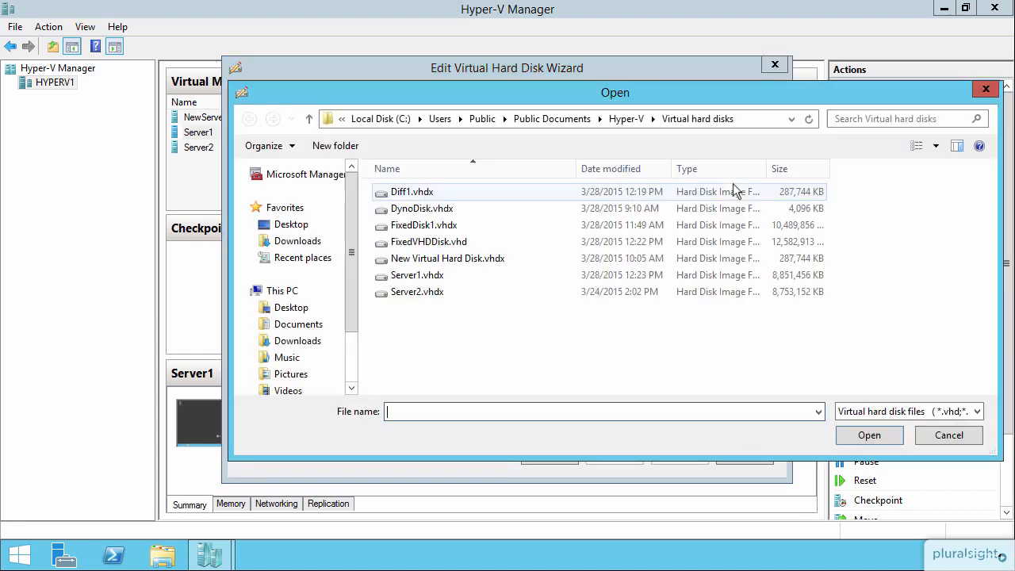
pyautogui.click(459, 242)
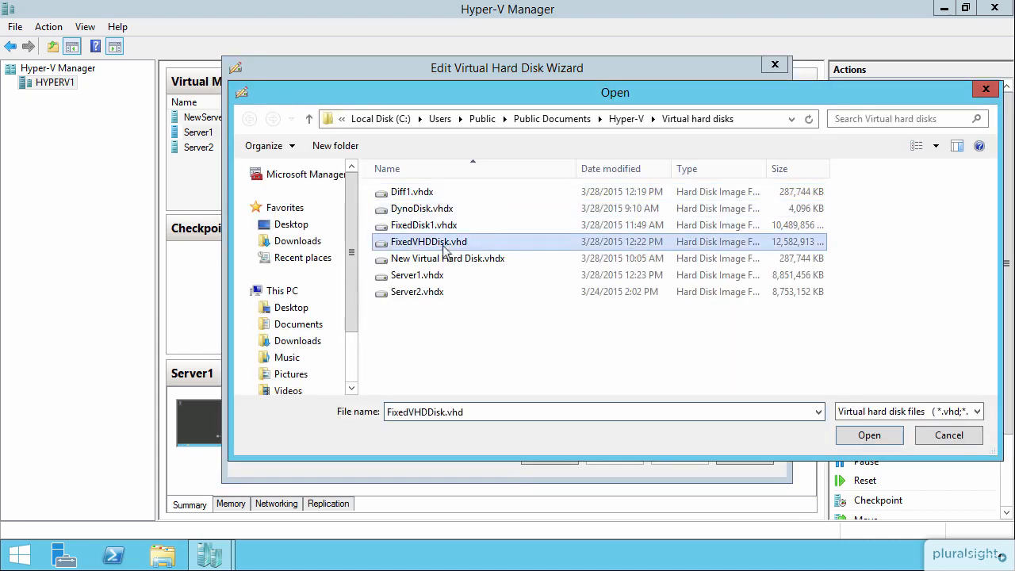
pyautogui.click(864, 435)
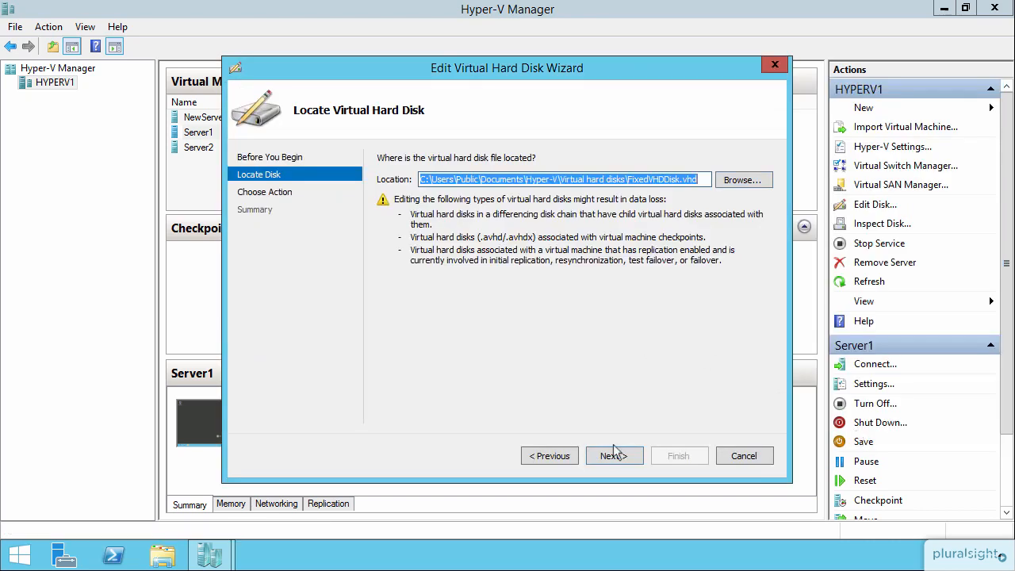
pyautogui.click(612, 457)
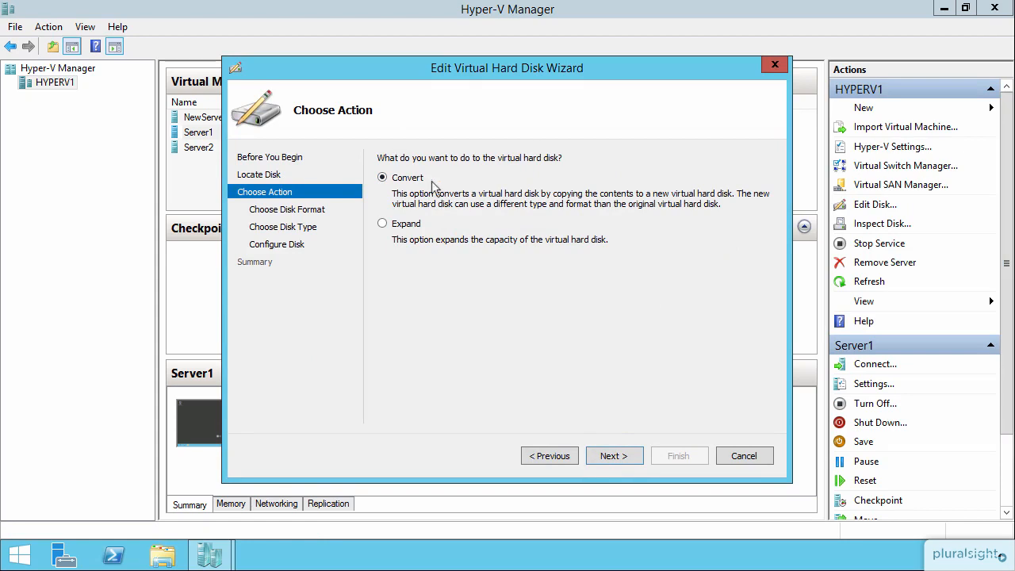
# Convert FixedVHDDisk.vhd to a fixed-size VHDX named NewFixedVHDx in the same folder
pyautogui.click(615, 456)
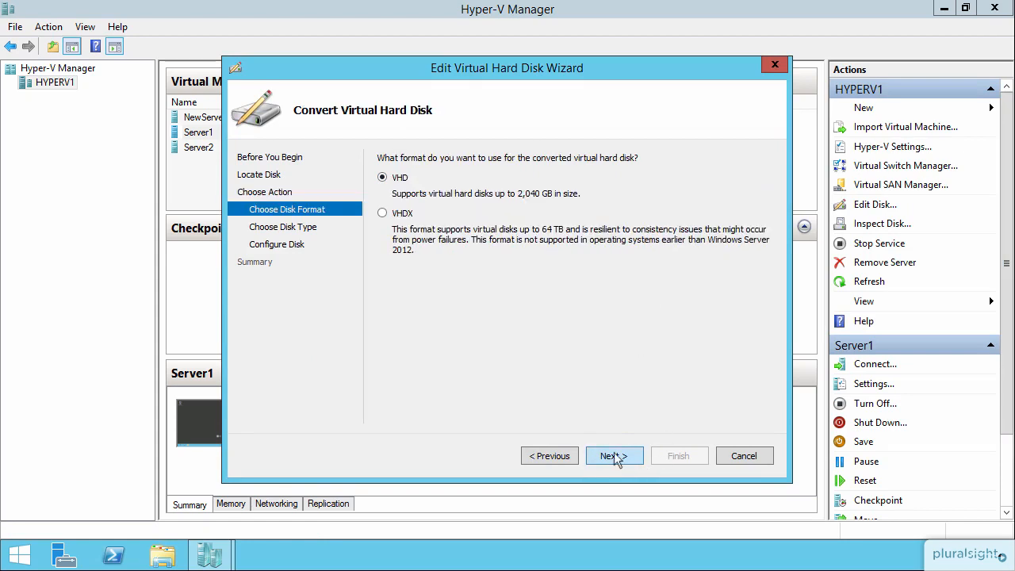
pyautogui.click(402, 217)
pyautogui.click(611, 457)
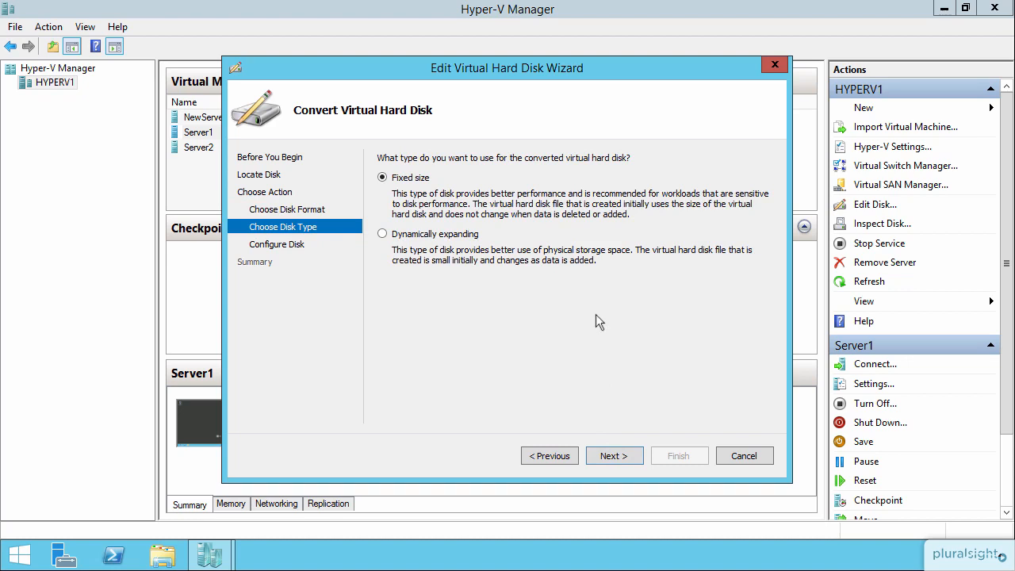
pyautogui.click(612, 459)
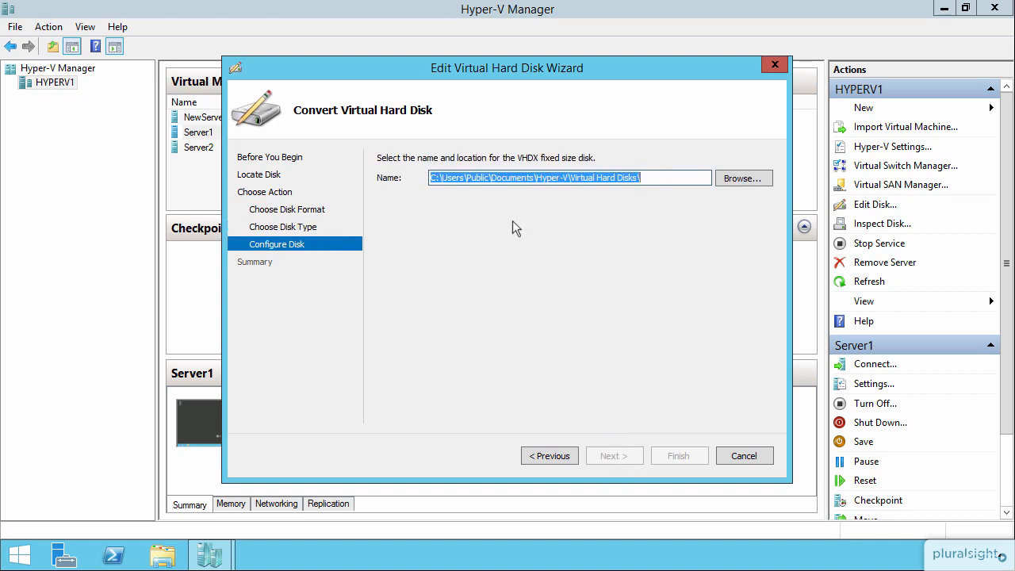
pyautogui.click(652, 178)
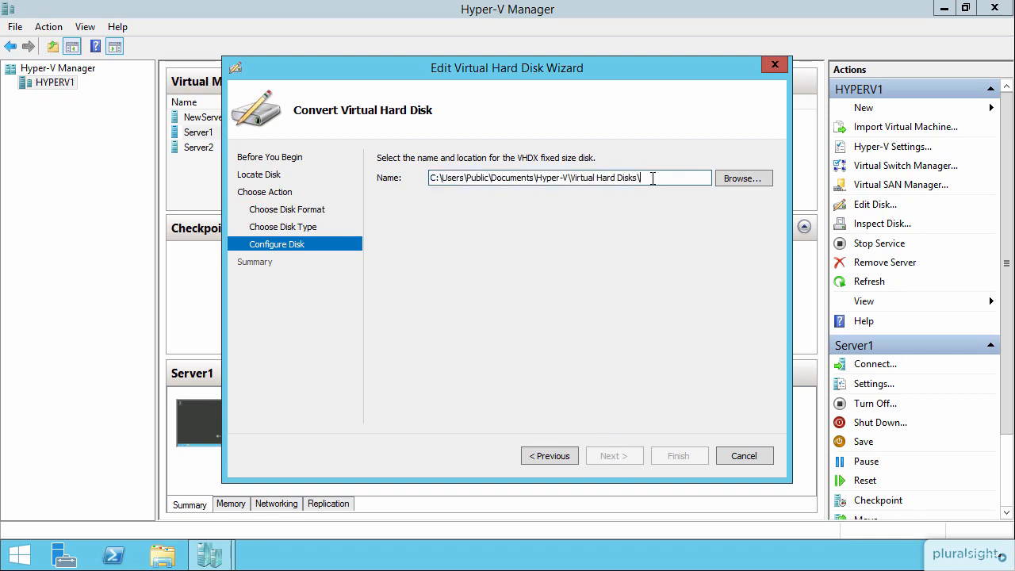
pyautogui.write('NewFixedVHD')
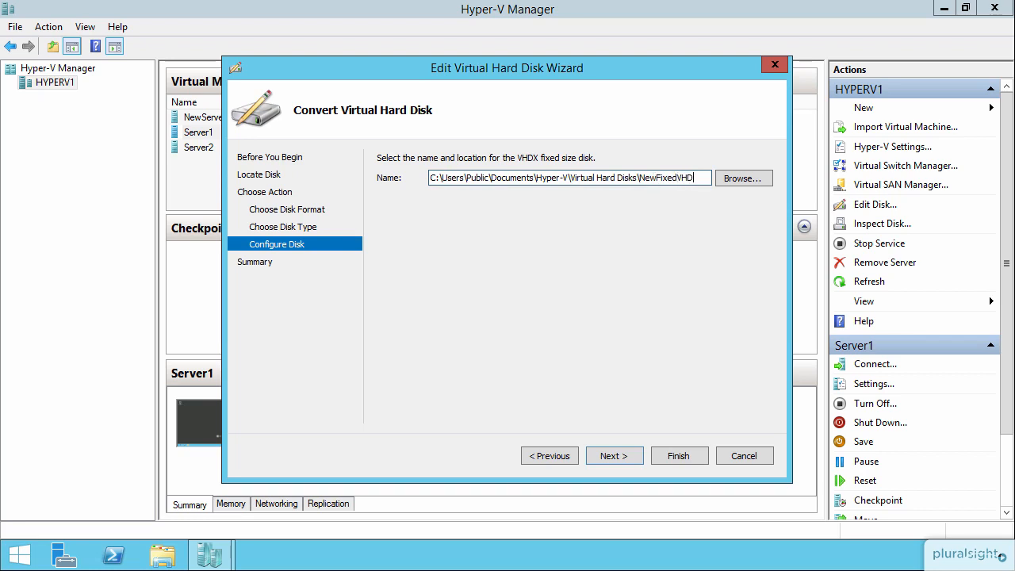
pyautogui.write('x')
pyautogui.press('Return')
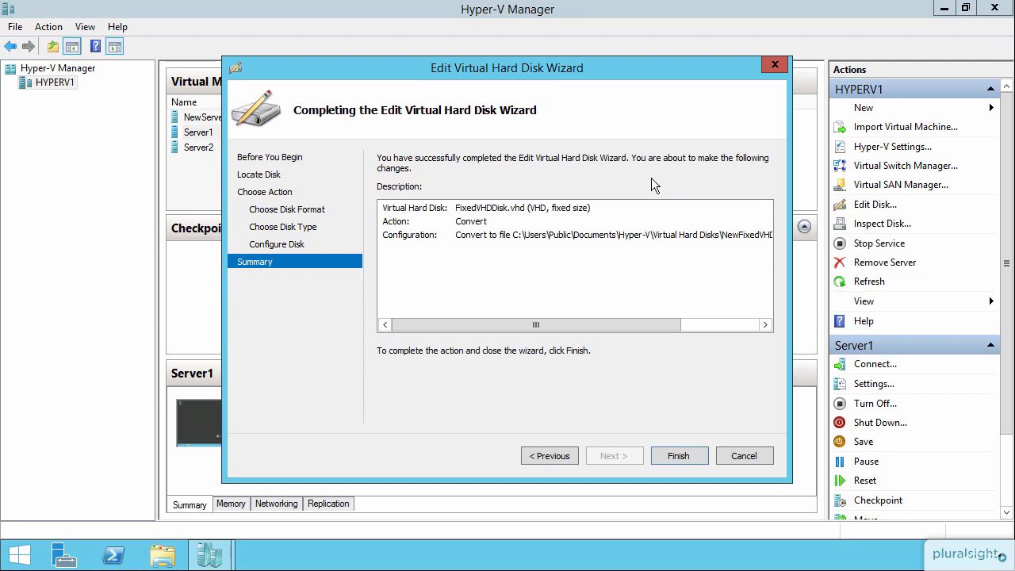
pyautogui.click(682, 456)
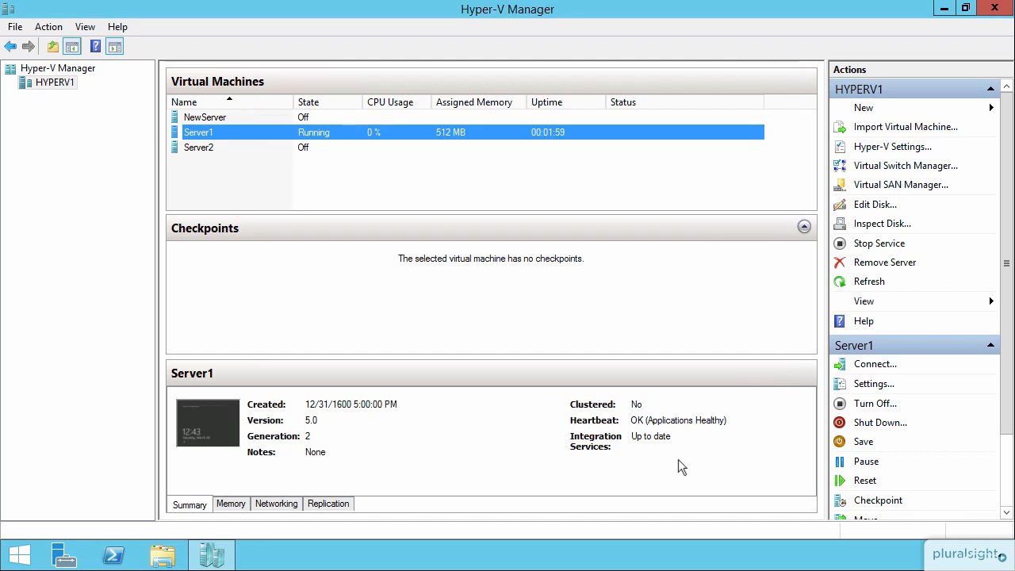
# Inspect NewFixedVHDX.vhdx and confirm it is a 12 GB fixed-size VHDX
pyautogui.click(878, 225)
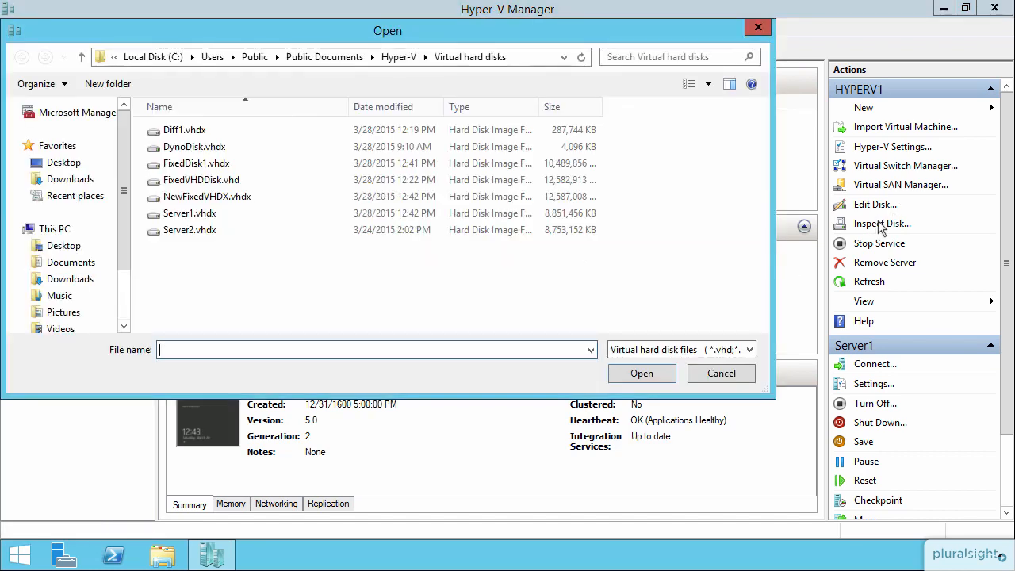
pyautogui.click(224, 200)
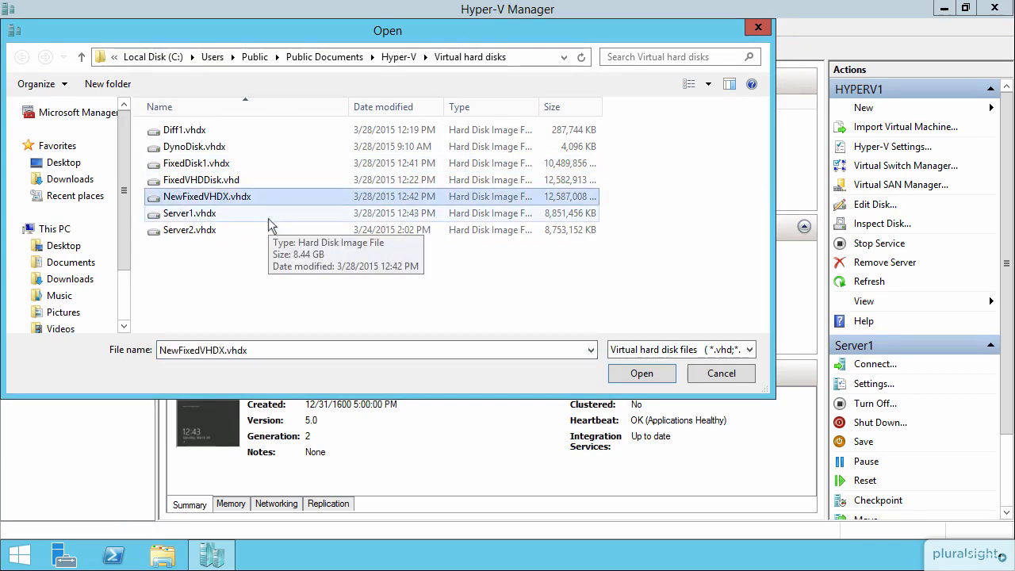
pyautogui.doubleClick(259, 197)
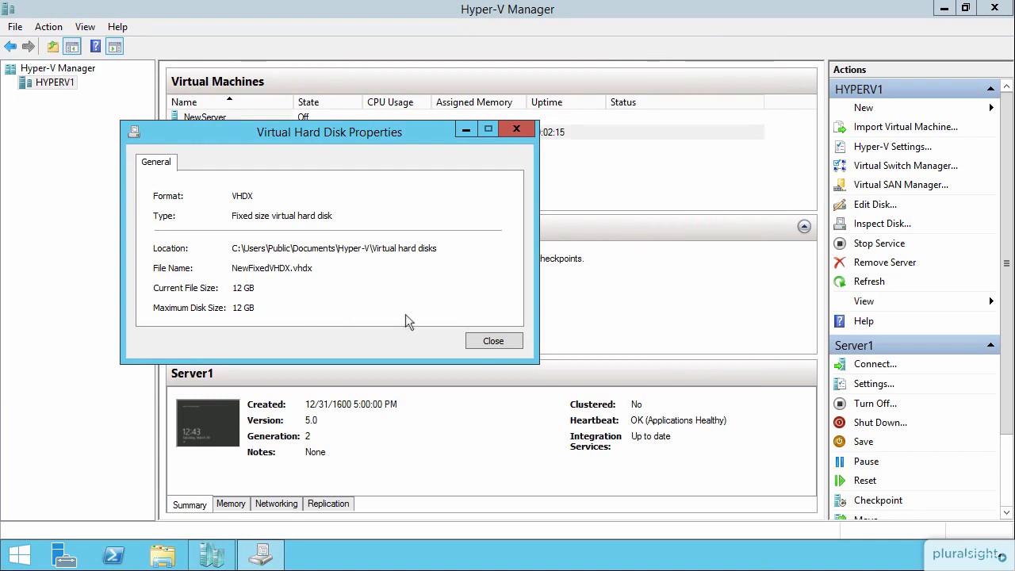
pyautogui.click(482, 338)
pyautogui.click(861, 205)
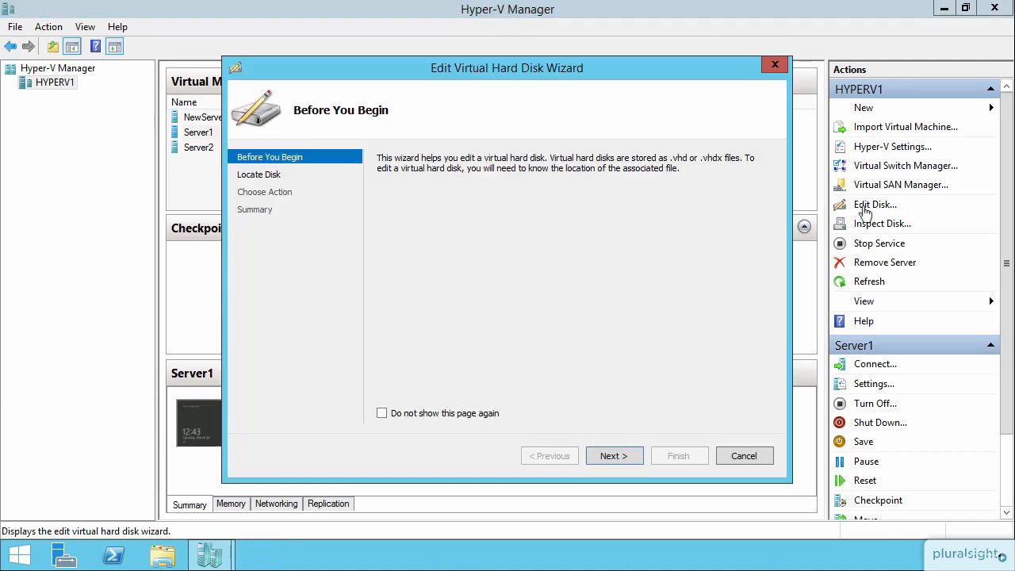
# Select DynoDisk.vhdx in the wizard and run the Compact action on it
pyautogui.click(623, 456)
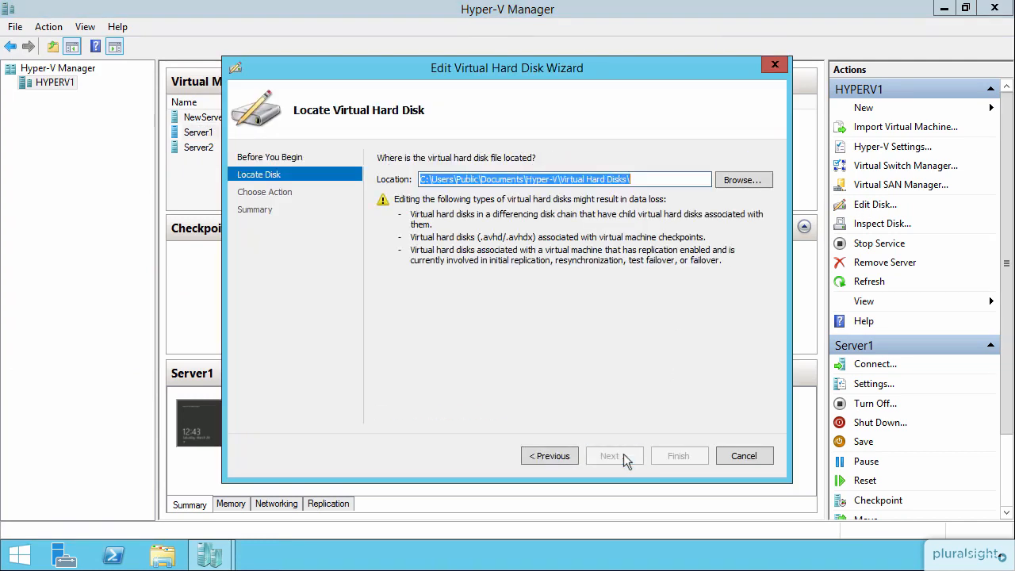
pyautogui.click(749, 185)
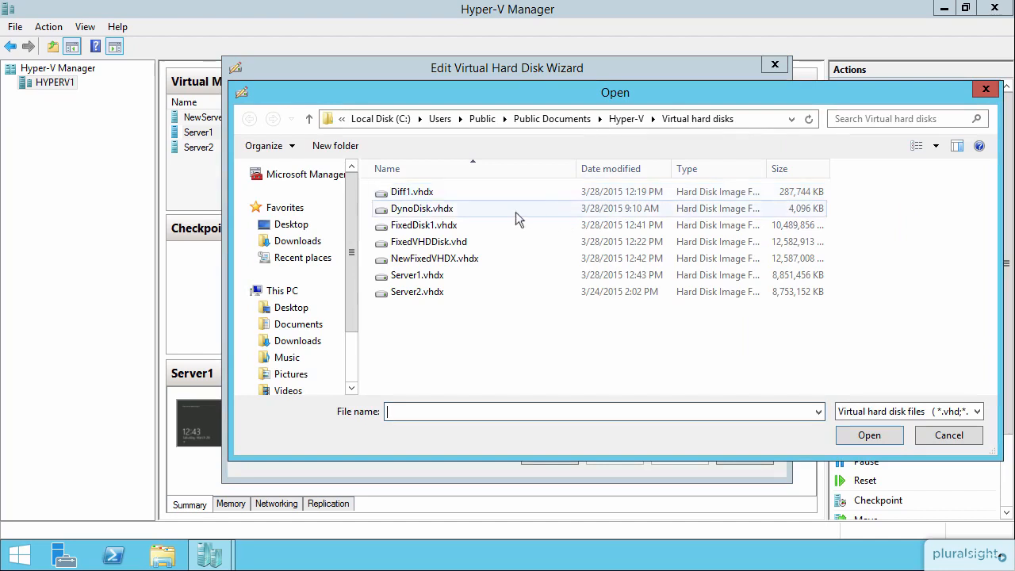
pyautogui.click(439, 214)
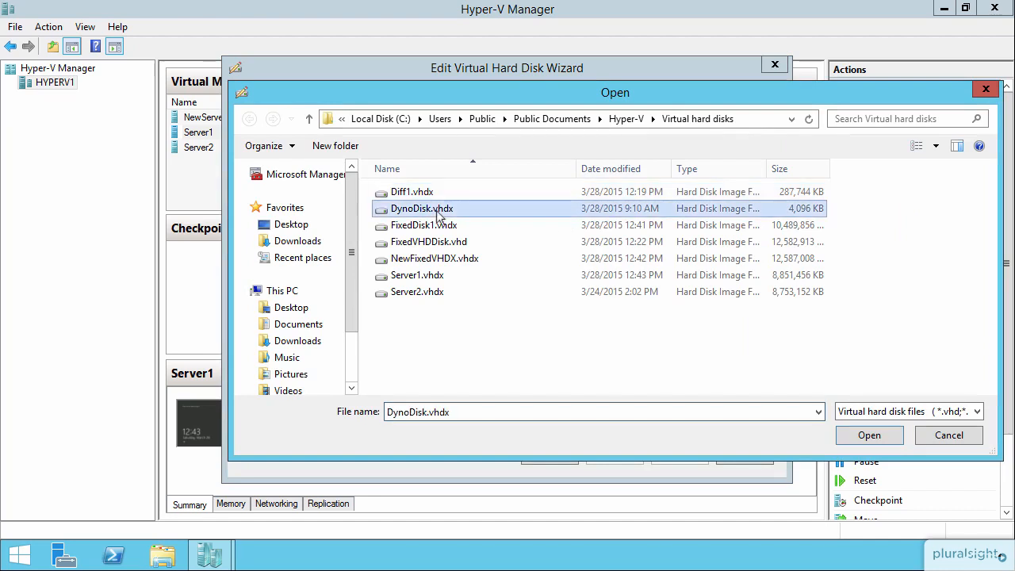
pyautogui.click(867, 438)
pyautogui.click(627, 454)
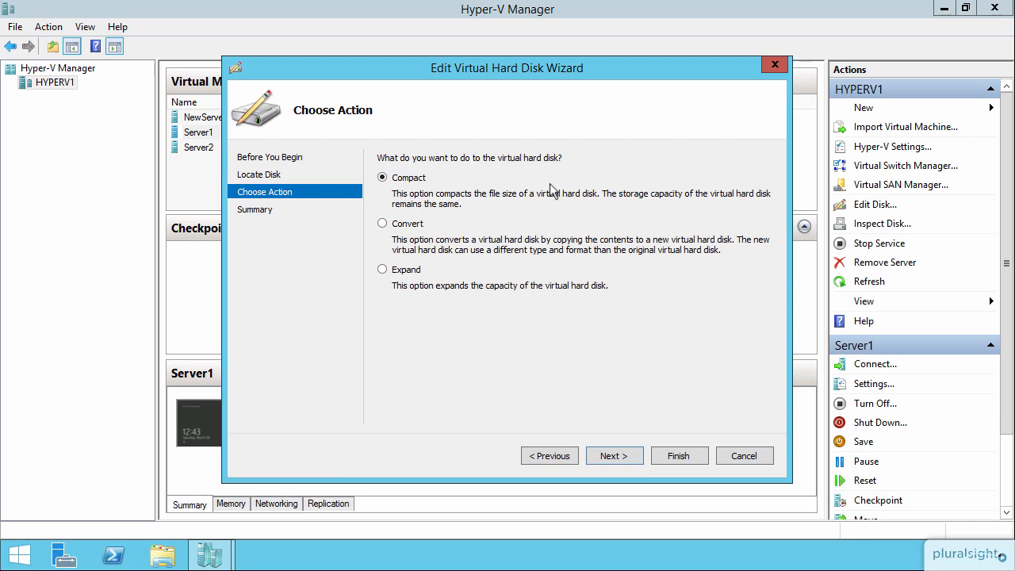
pyautogui.click(618, 458)
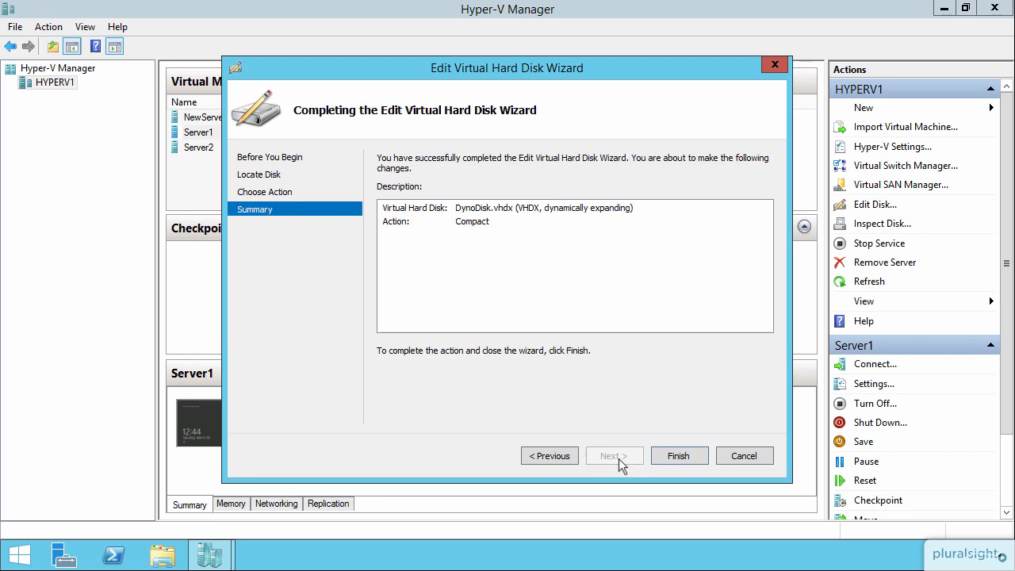
pyautogui.click(673, 459)
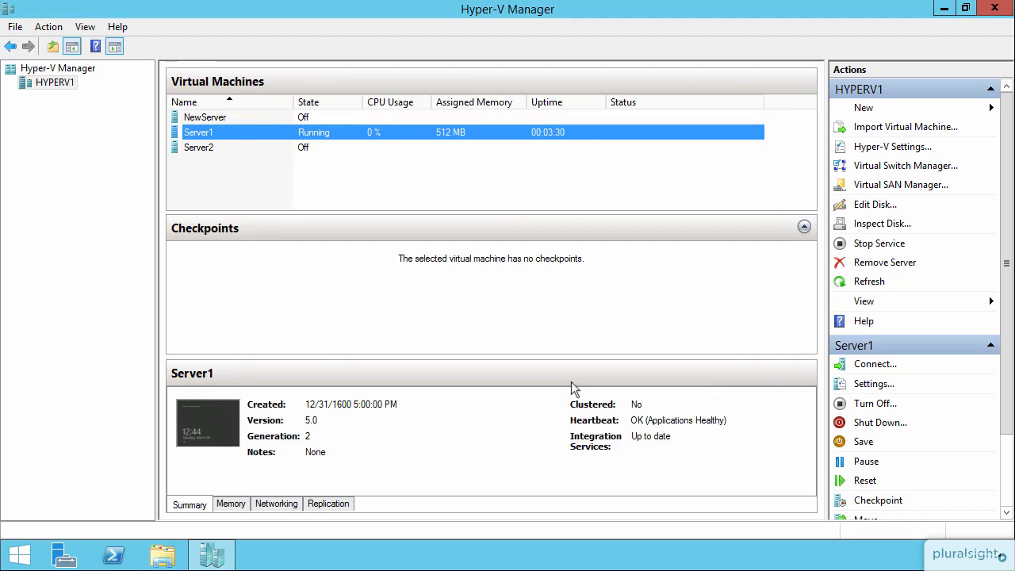
# Start a disk edit and pick FixedVHDDisk.vhd as the disk
pyautogui.click(859, 208)
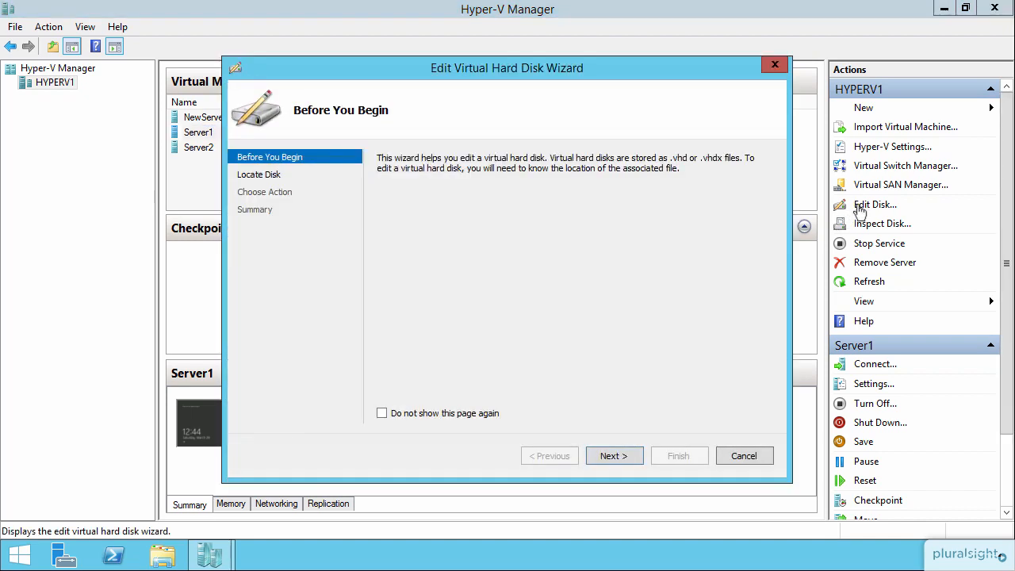
pyautogui.click(617, 452)
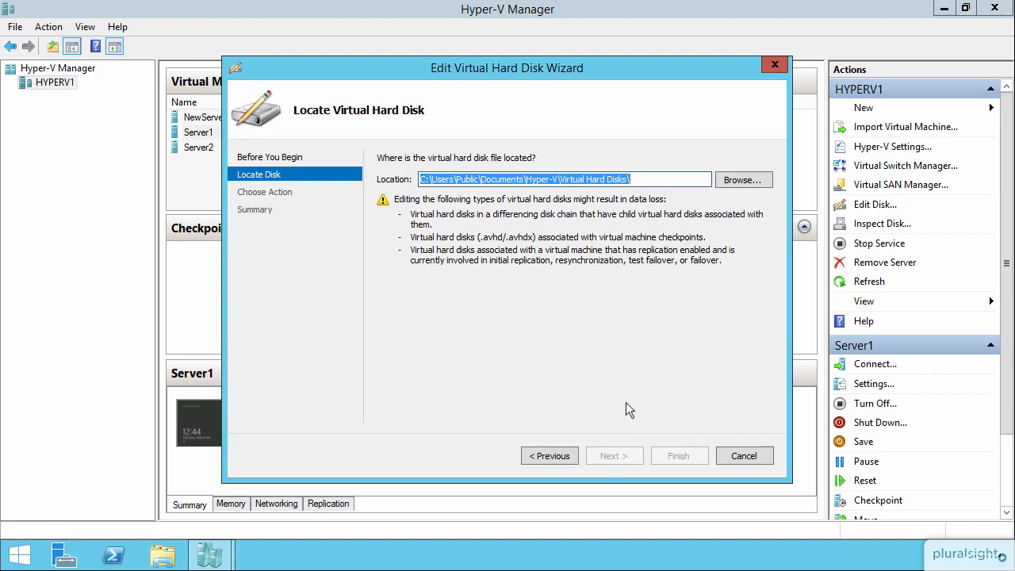
pyautogui.click(735, 183)
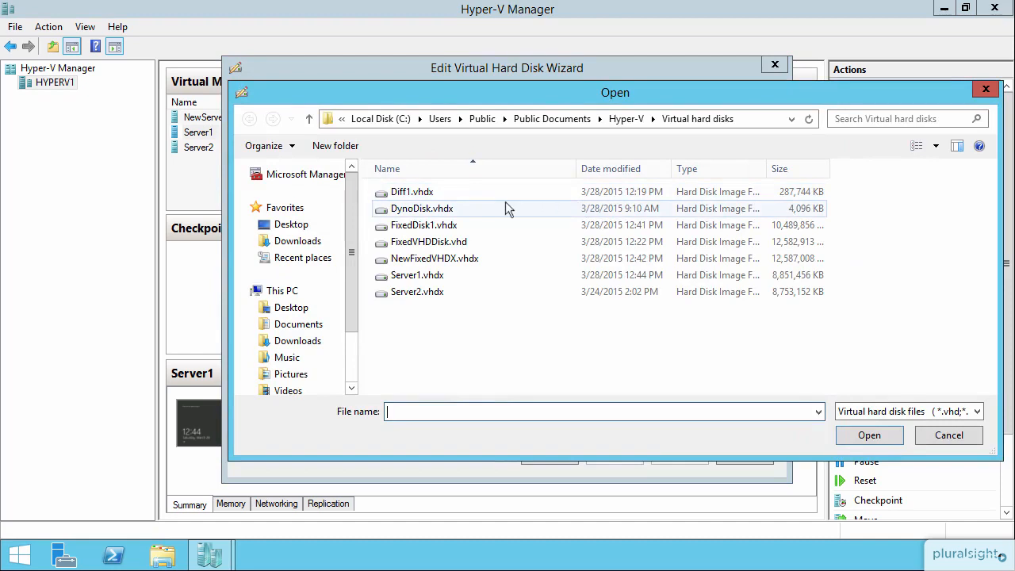
pyautogui.click(428, 227)
pyautogui.click(431, 242)
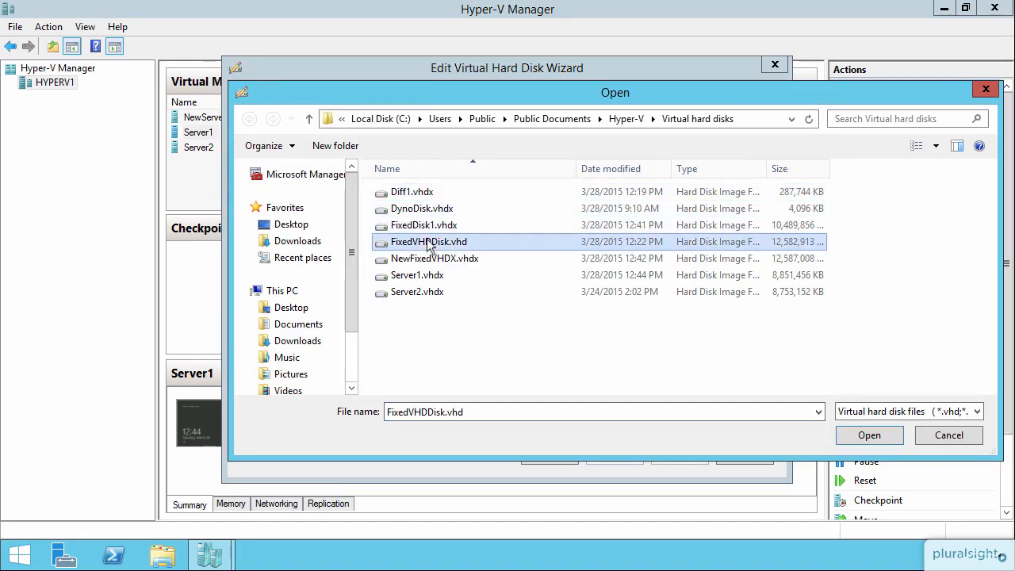
pyautogui.click(865, 429)
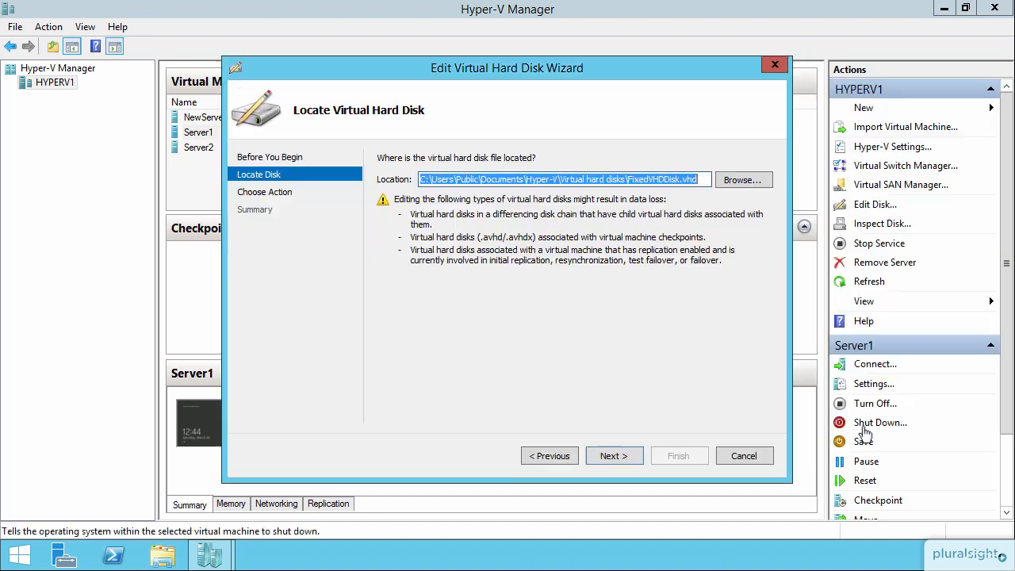
pyautogui.click(623, 456)
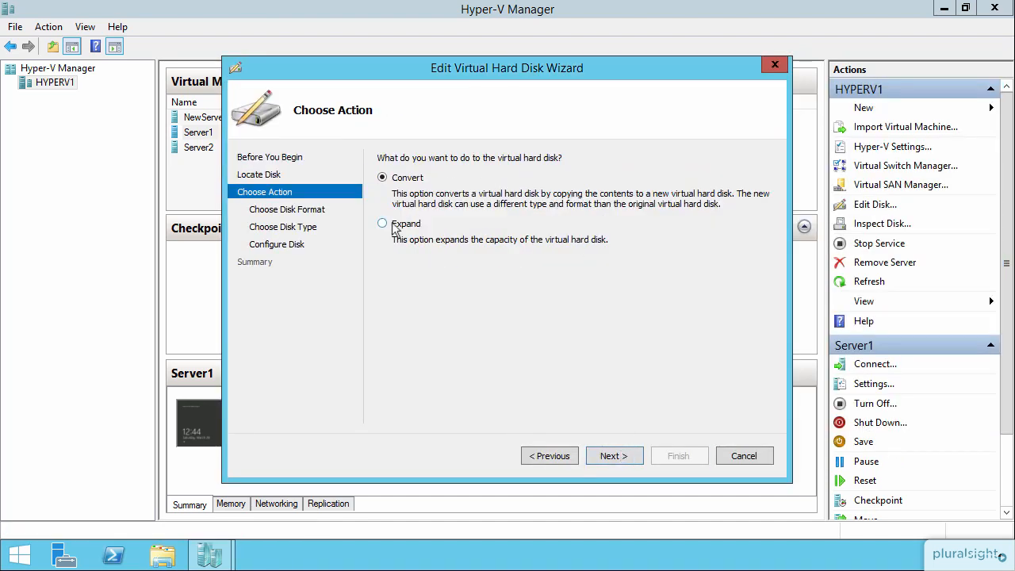
# Expand FixedVHDDisk.vhd to 15 GB
pyautogui.click(382, 225)
pyautogui.click(623, 459)
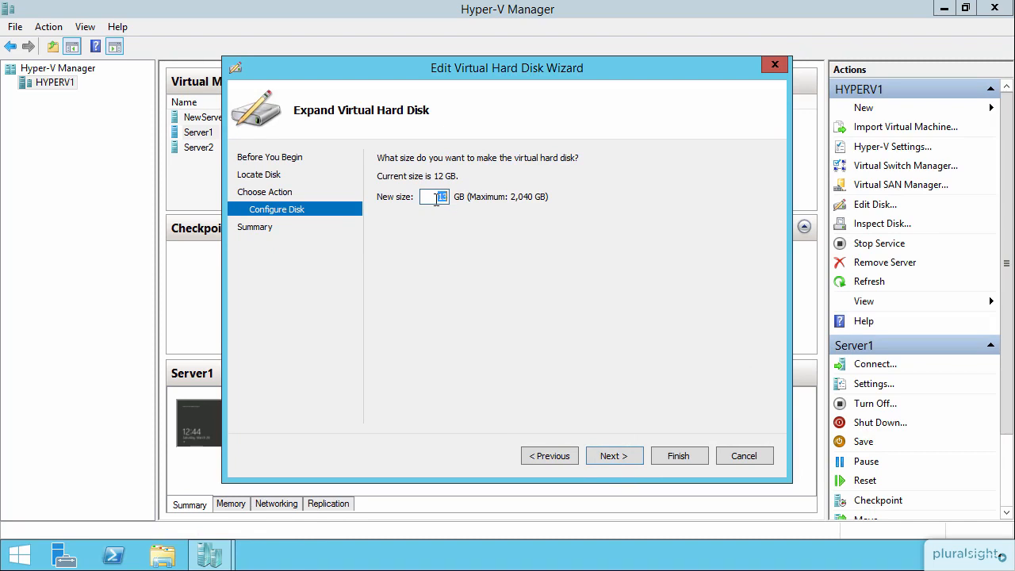
pyautogui.write('15')
pyautogui.click(615, 455)
pyautogui.click(674, 453)
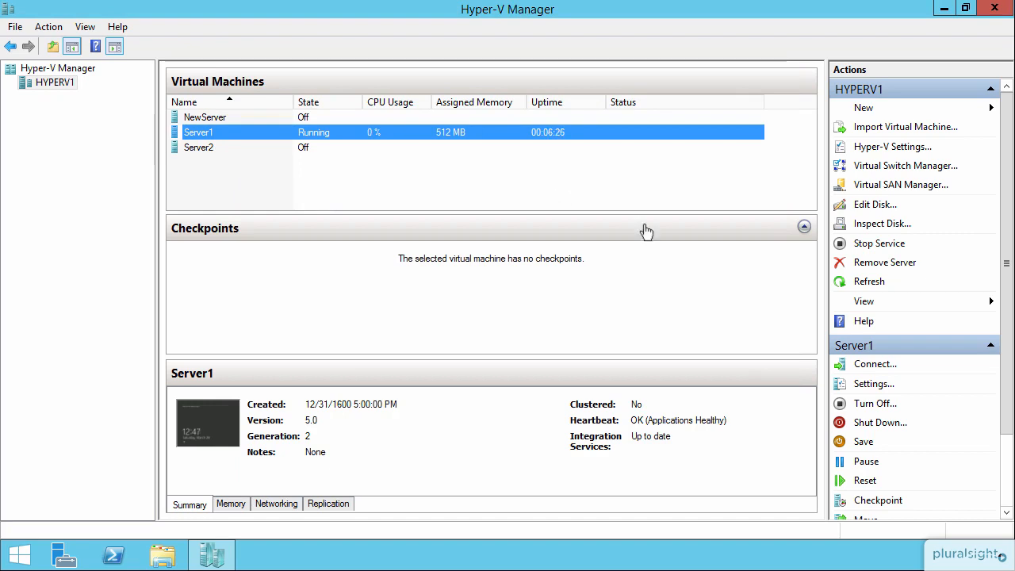
# Open FixedDisk1.vhdx in the Edit Disk wizard, find only Expand offered, and cancel
pyautogui.click(865, 208)
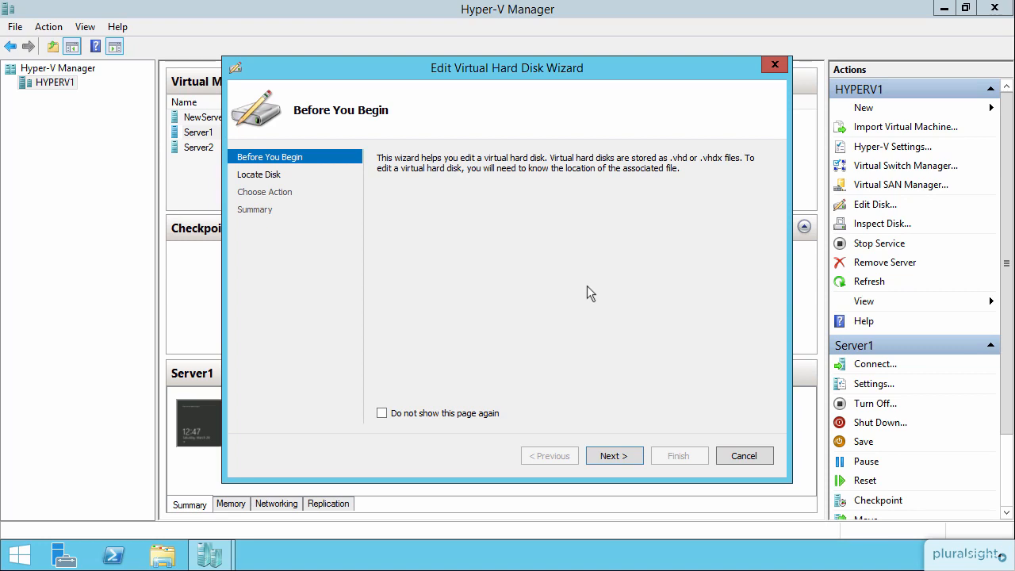
pyautogui.click(616, 455)
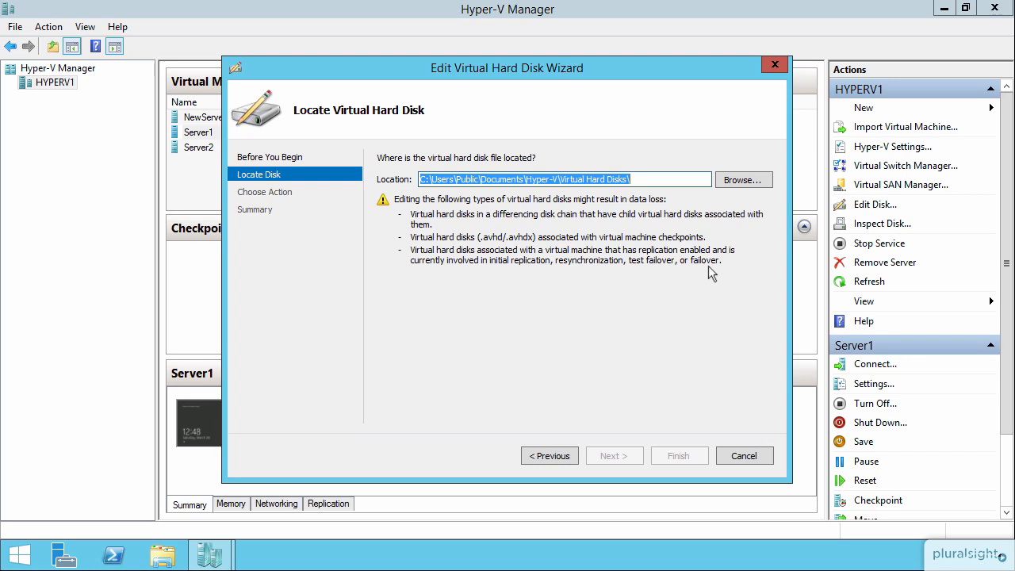
pyautogui.click(736, 179)
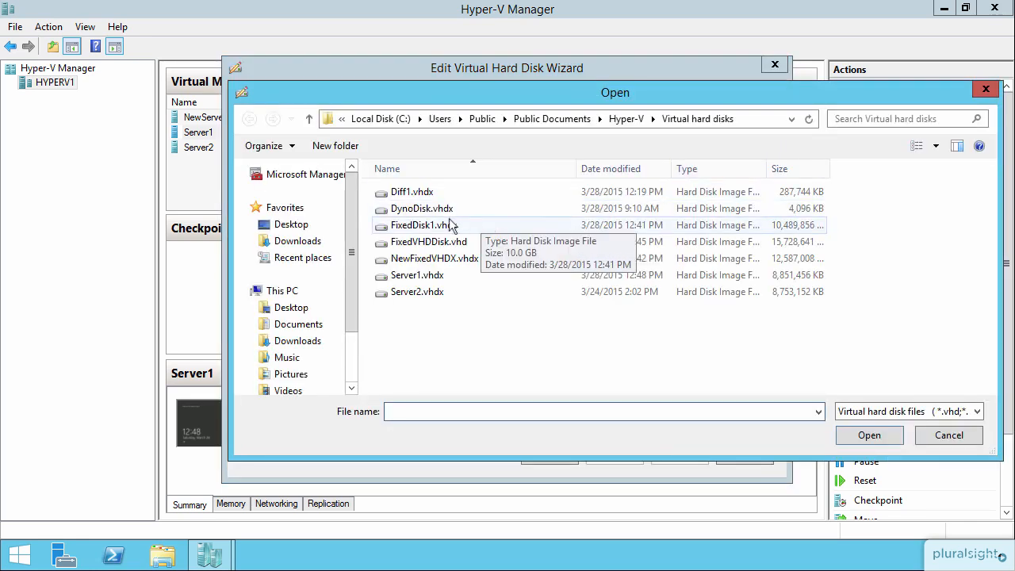
pyautogui.doubleClick(434, 226)
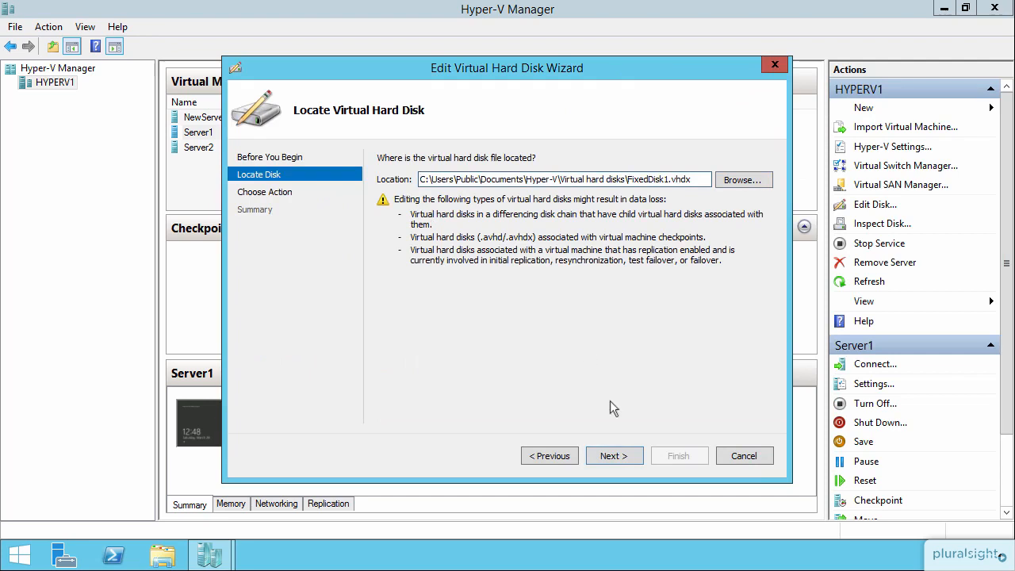
pyautogui.click(610, 457)
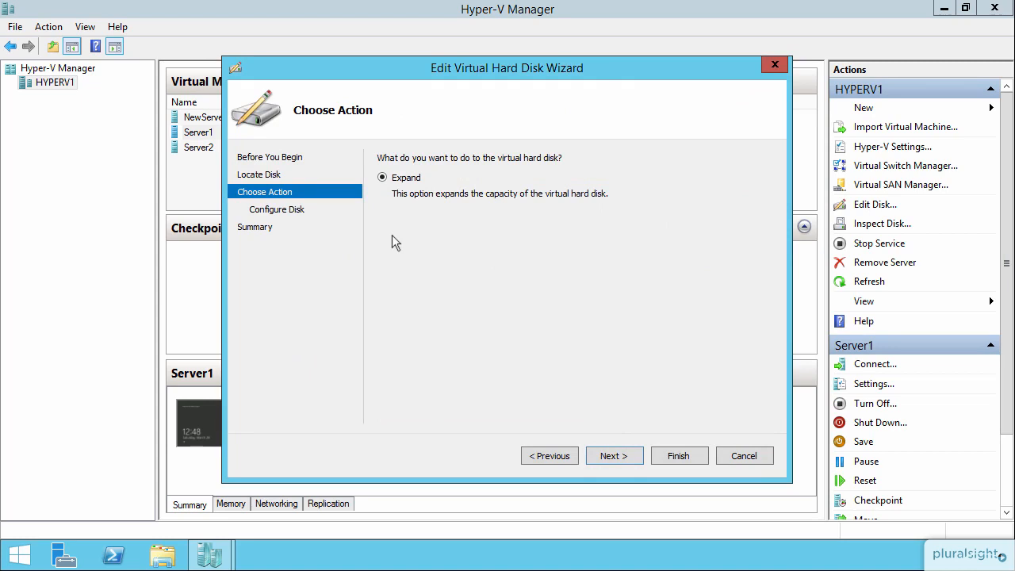
pyautogui.click(746, 456)
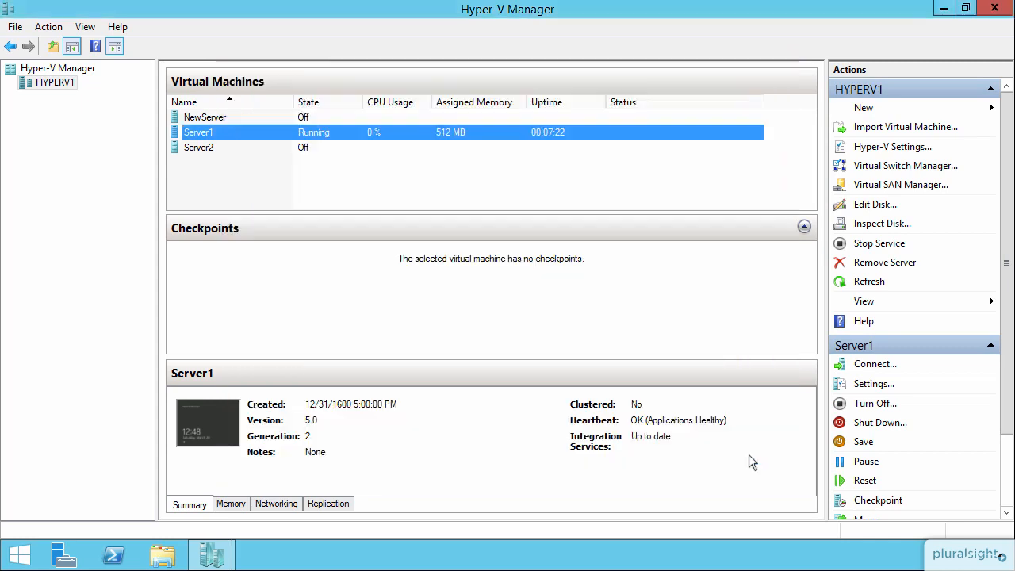
pyautogui.click(875, 205)
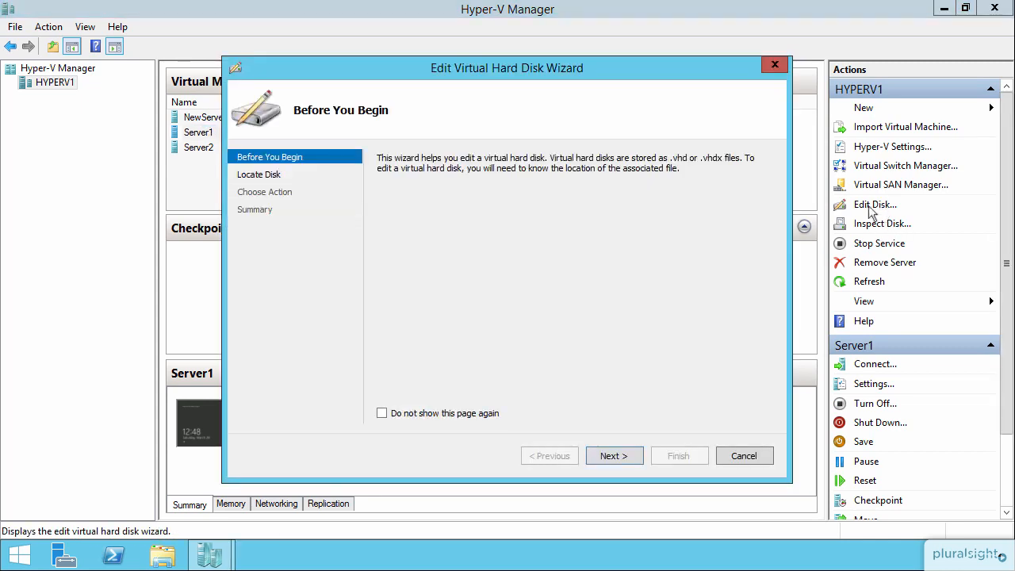
# Pick Diff1.vhdx, choose Merge, and keep the parent disk Server2.vhdx as destination
pyautogui.click(612, 456)
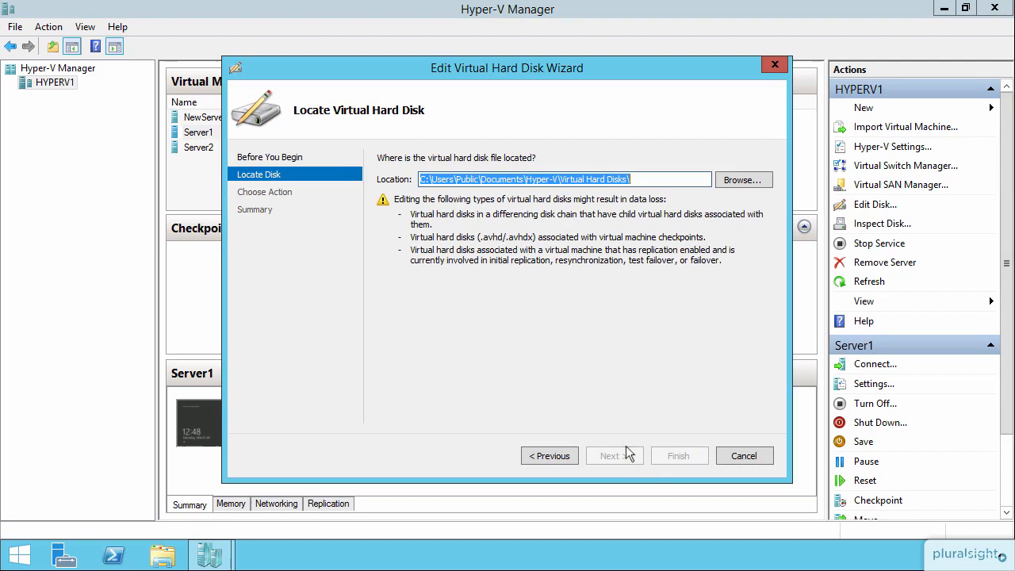
pyautogui.click(742, 180)
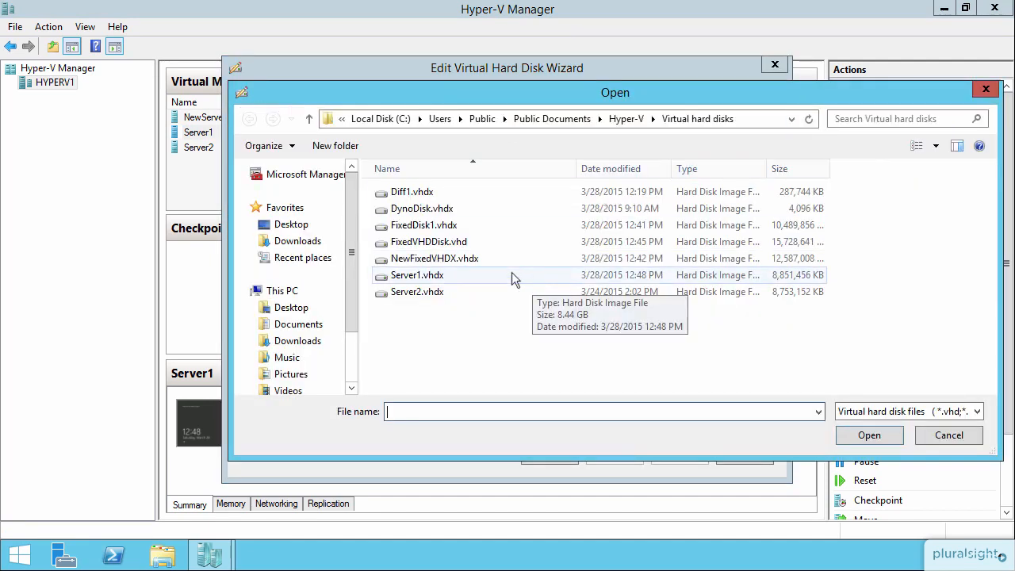
pyautogui.click(417, 194)
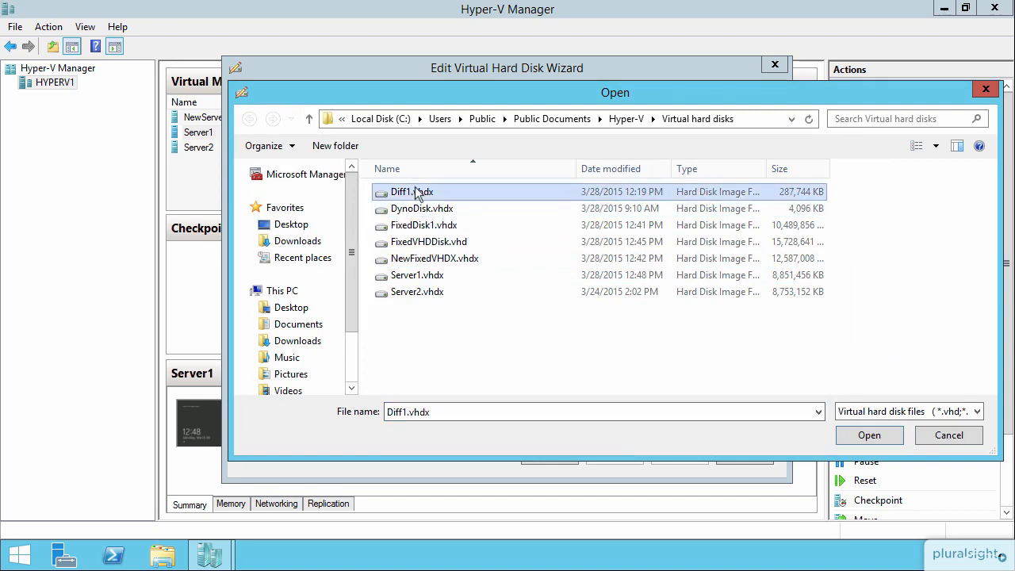
pyautogui.doubleClick(417, 194)
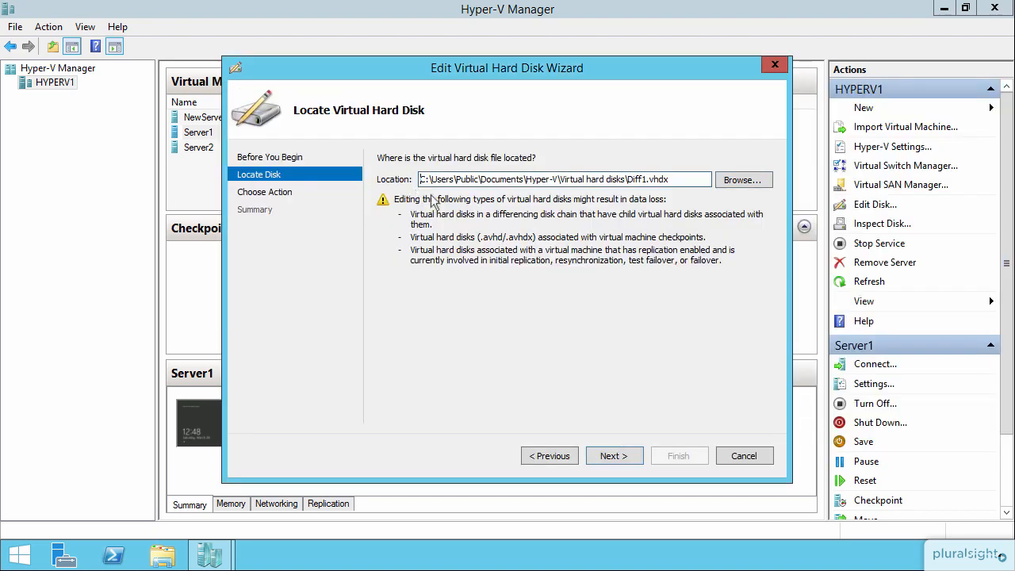
pyautogui.click(612, 456)
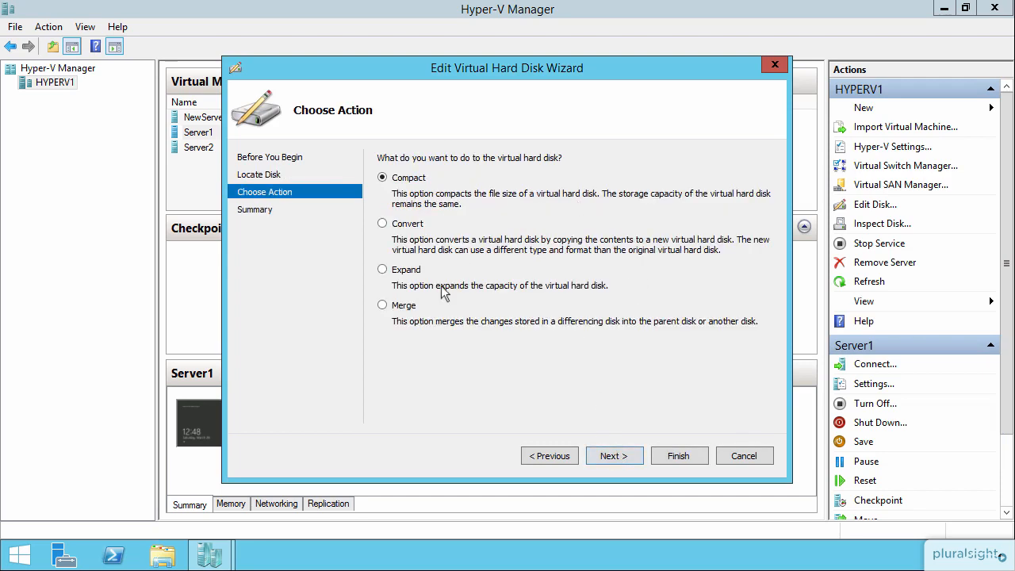
pyautogui.click(413, 308)
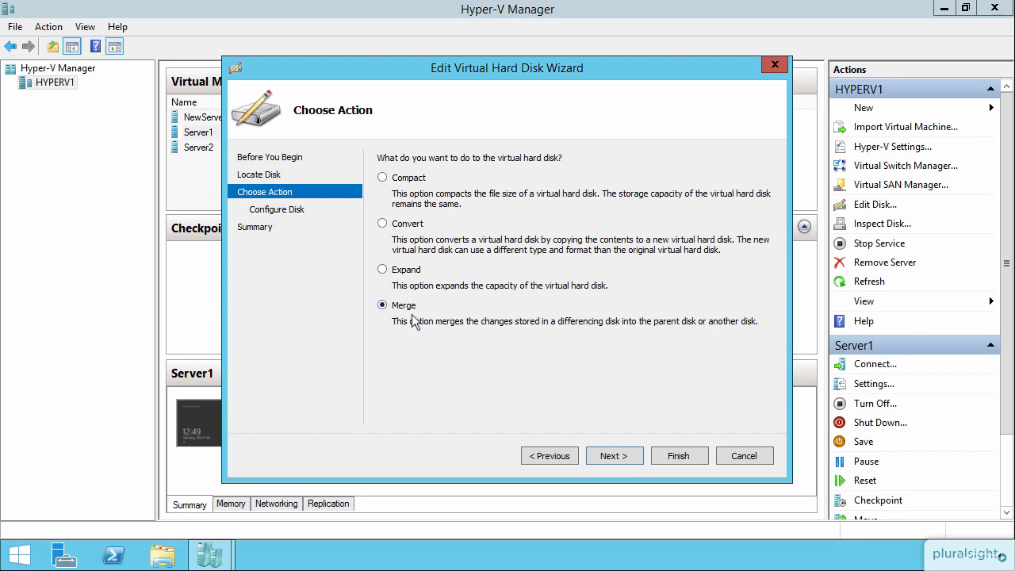
pyautogui.click(611, 457)
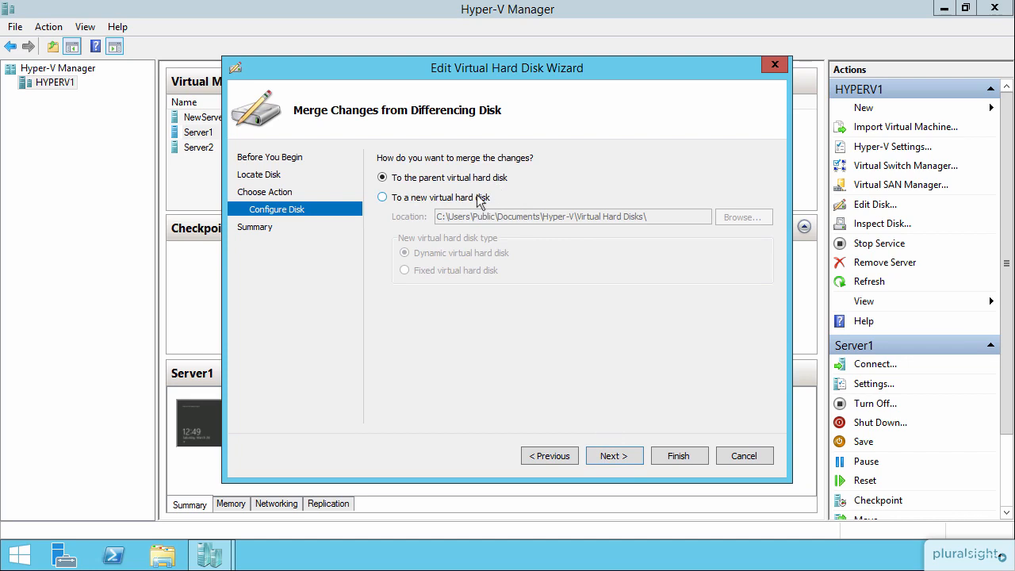
pyautogui.click(626, 453)
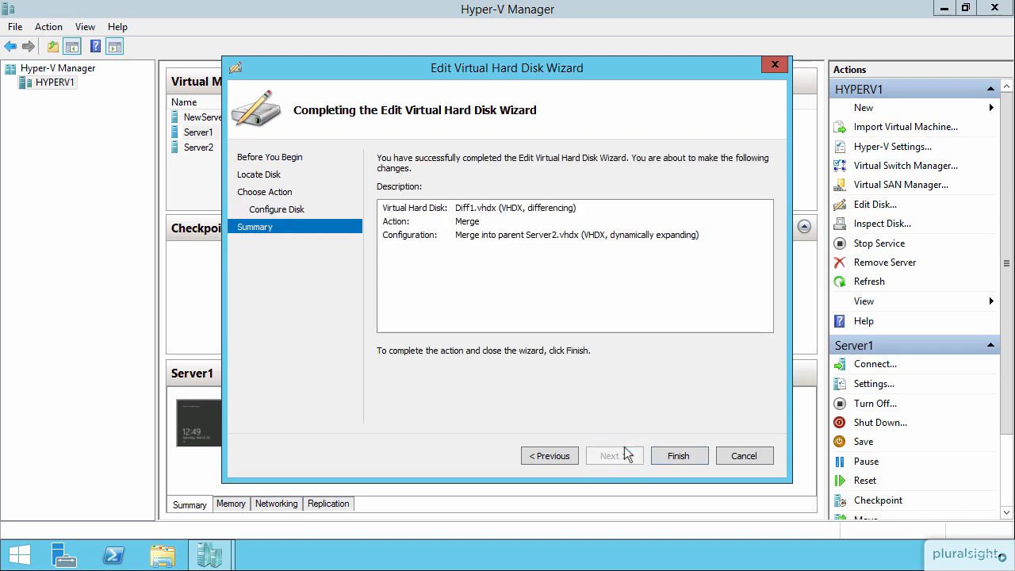
pyautogui.click(678, 456)
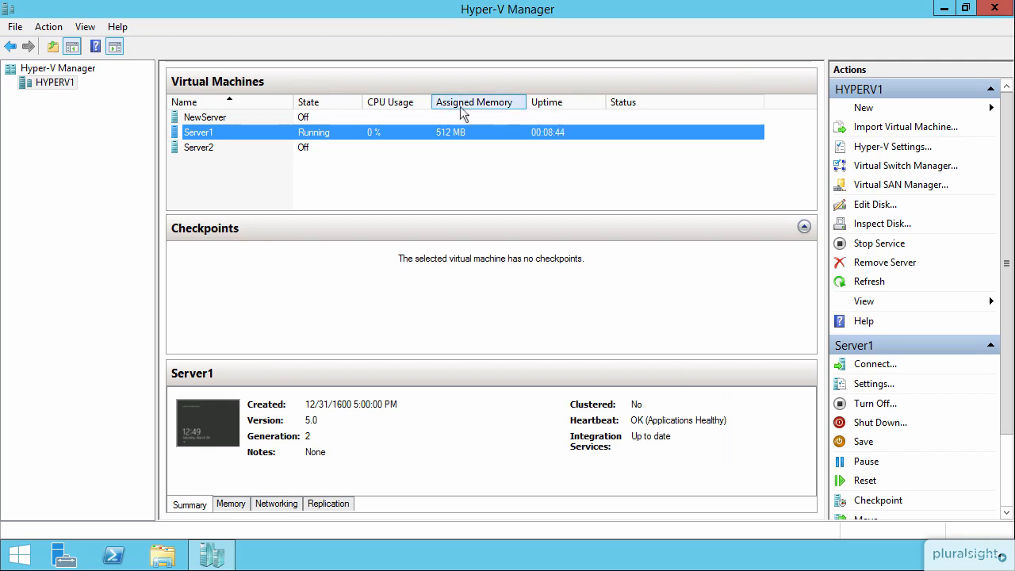
# Select DynoDisk.vhdx and finish the wizard with the default Compact action
pyautogui.click(871, 208)
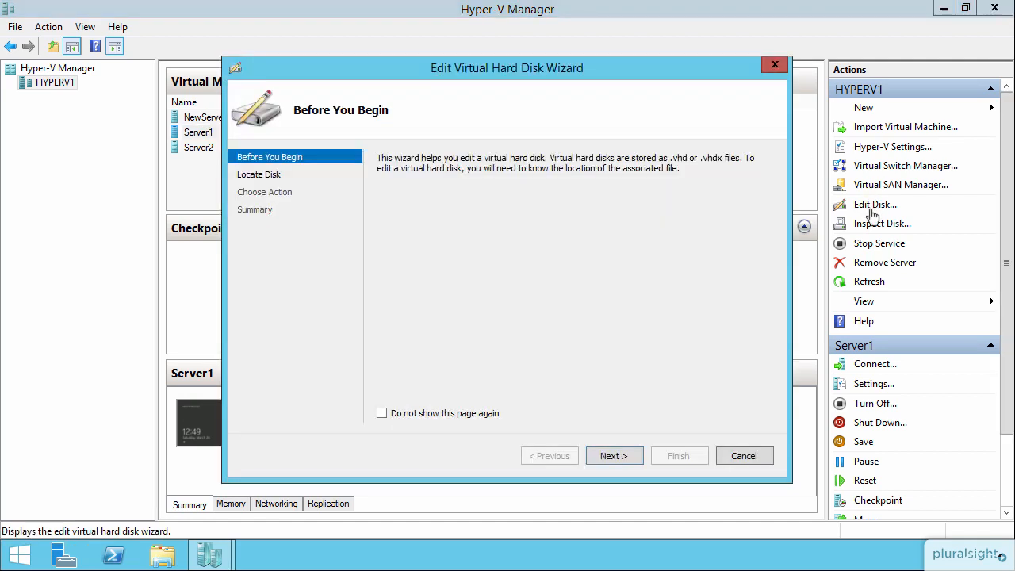
pyautogui.click(623, 455)
pyautogui.click(740, 180)
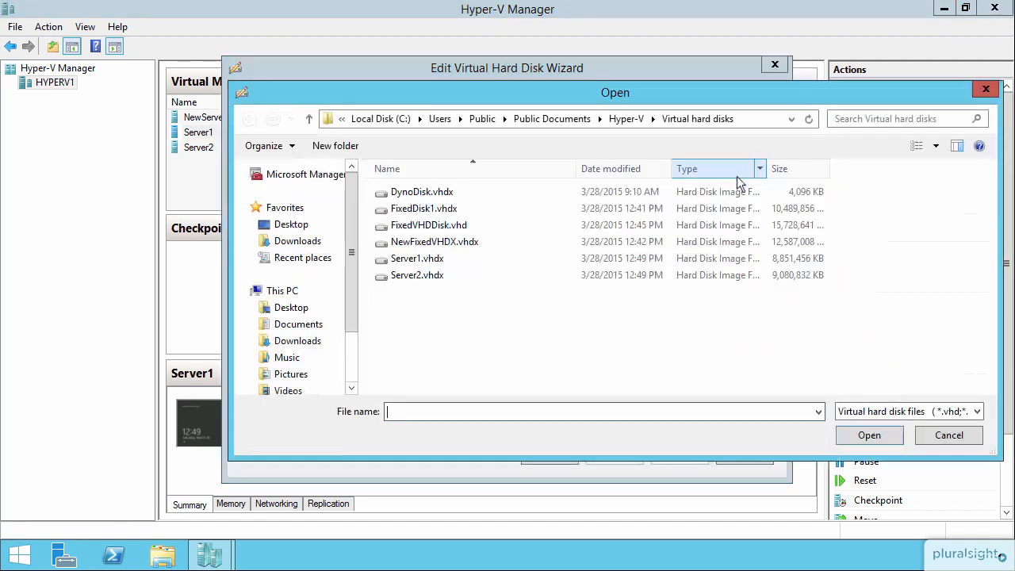
pyautogui.click(432, 194)
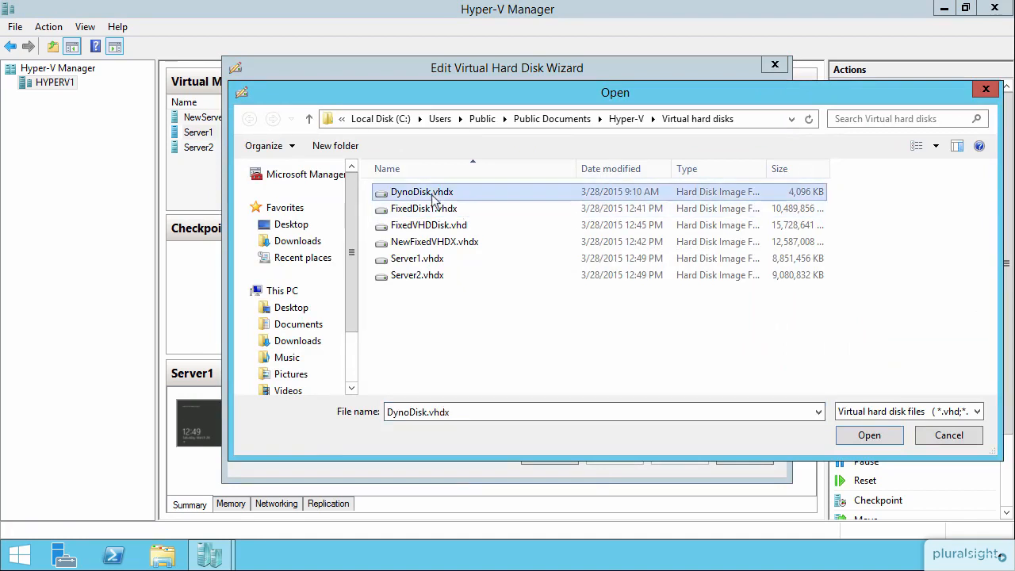
pyautogui.click(864, 436)
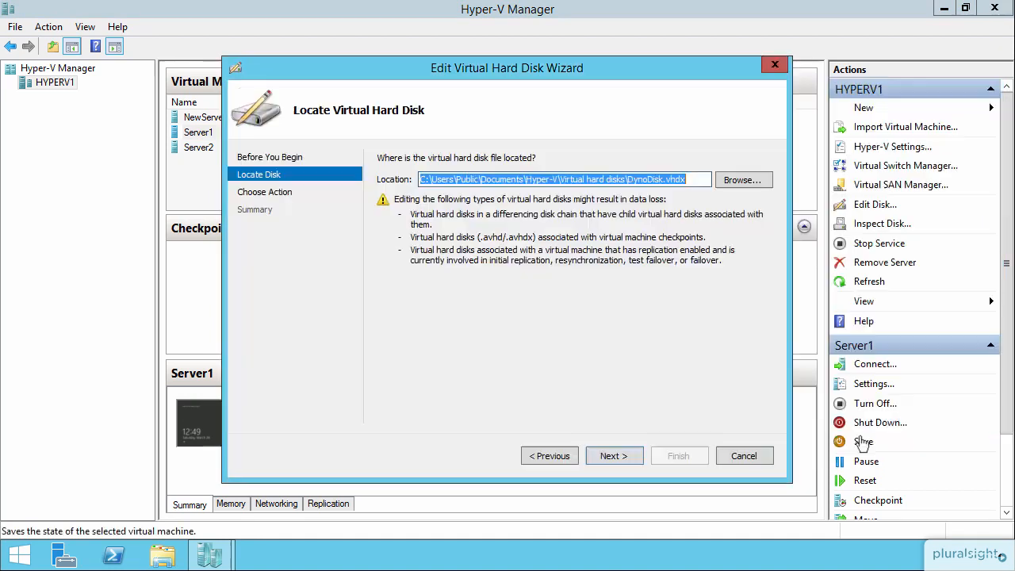
pyautogui.click(617, 458)
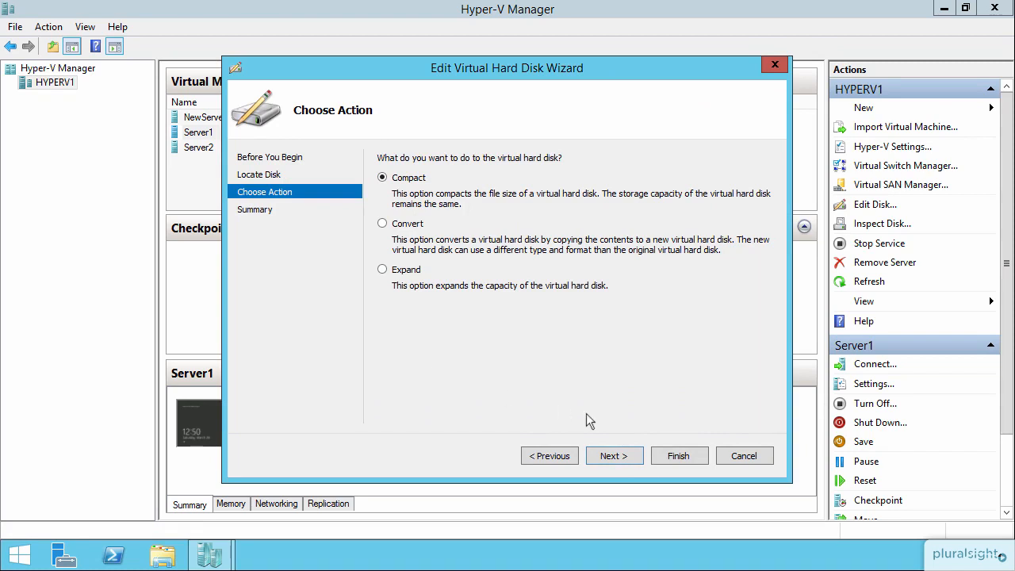
pyautogui.click(674, 454)
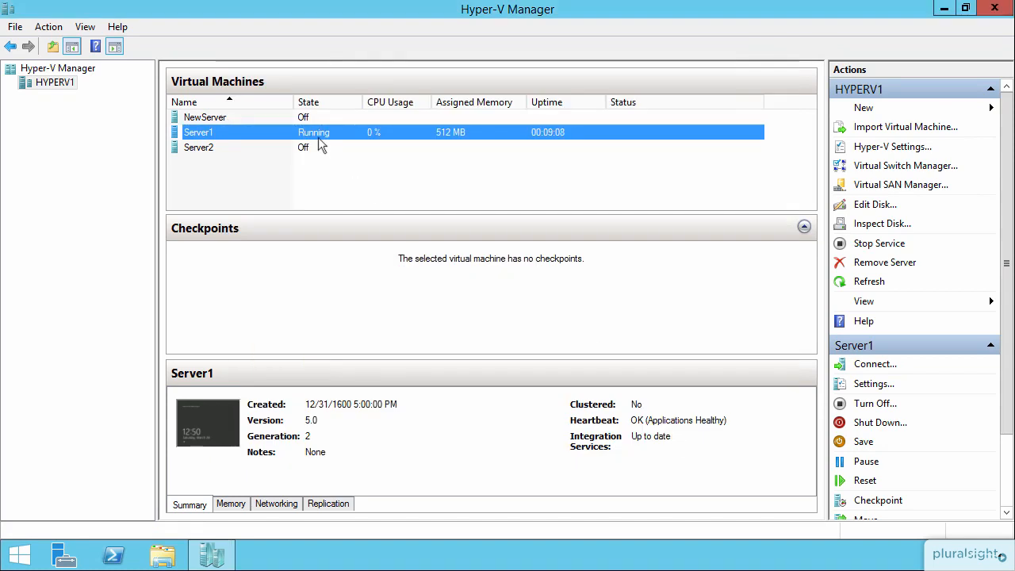
# Review Server1's SCSI hard drives, Server1.vhdx and FixedDisk1.vhdx, then close its settings
pyautogui.rightClick(322, 141)
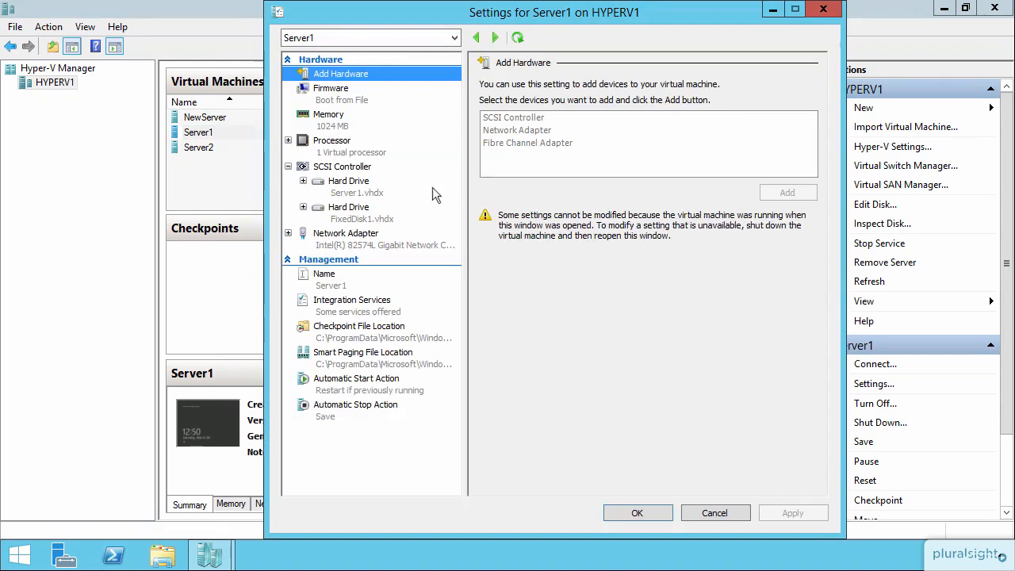
pyautogui.click(365, 195)
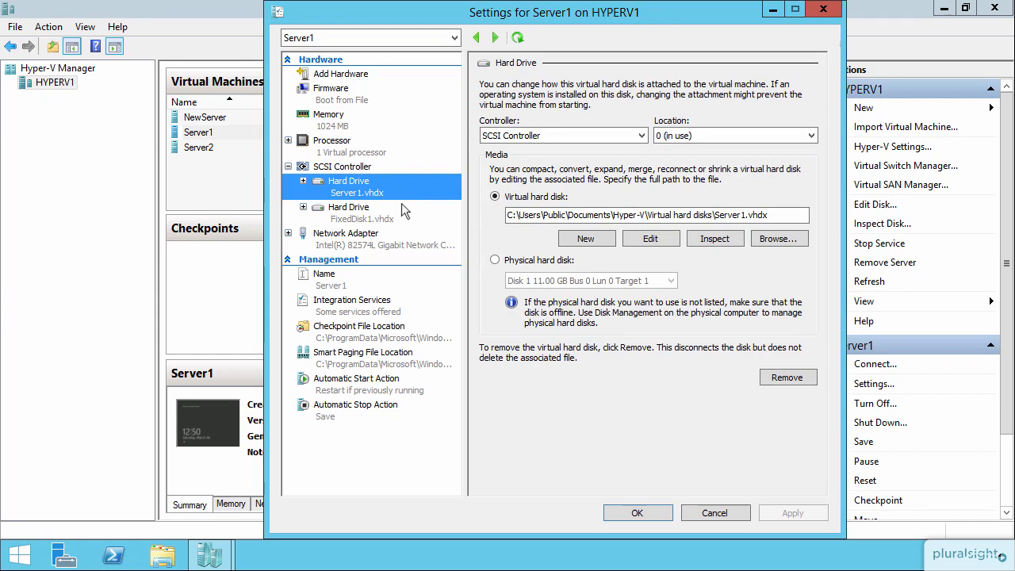
pyautogui.click(358, 219)
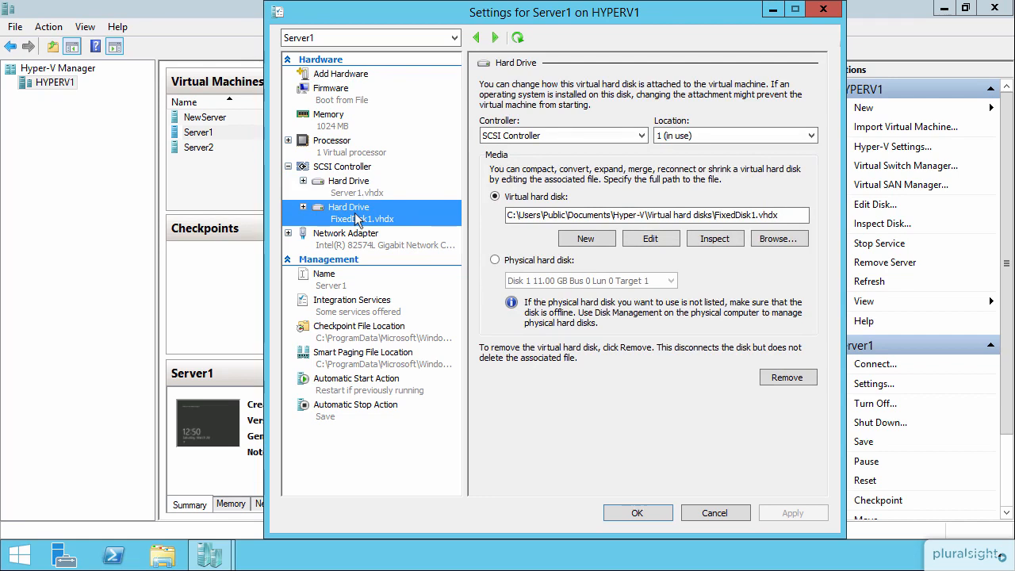
pyautogui.click(636, 513)
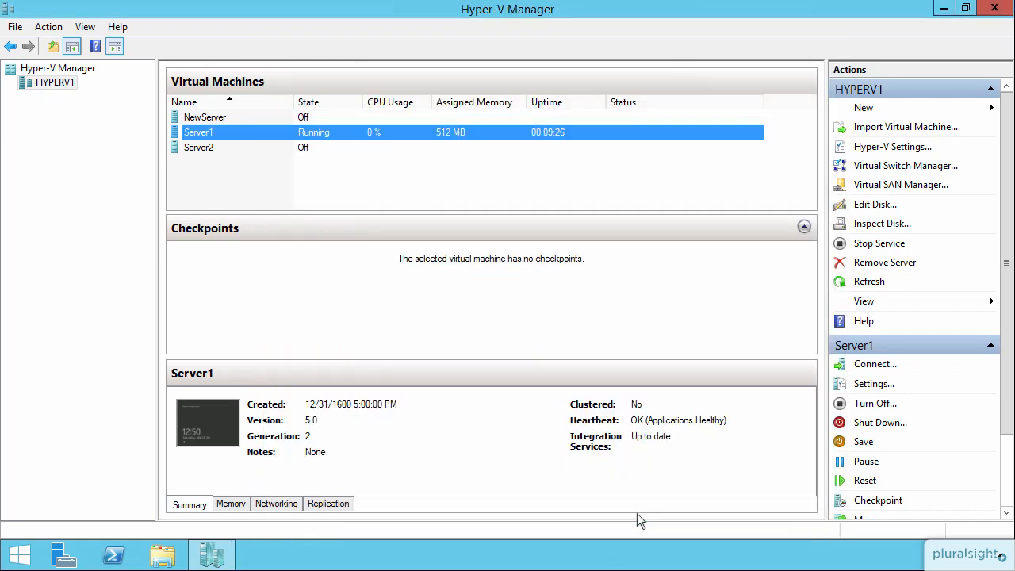
# Connect to Server1 and sign in with the account password
pyautogui.doubleClick(484, 133)
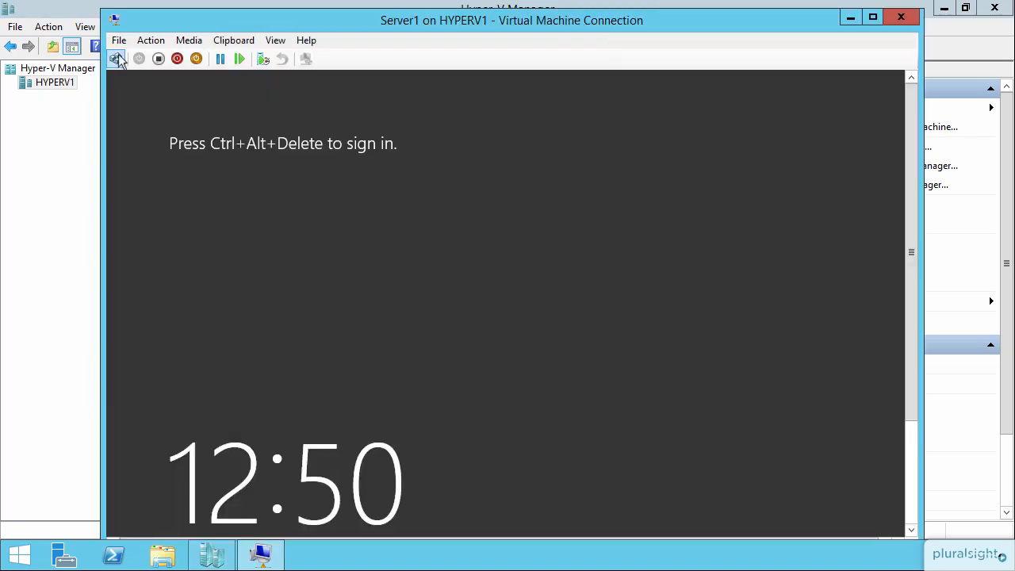
pyautogui.click(117, 58)
pyautogui.write('Pa$$w0rd')
pyautogui.press('Return')
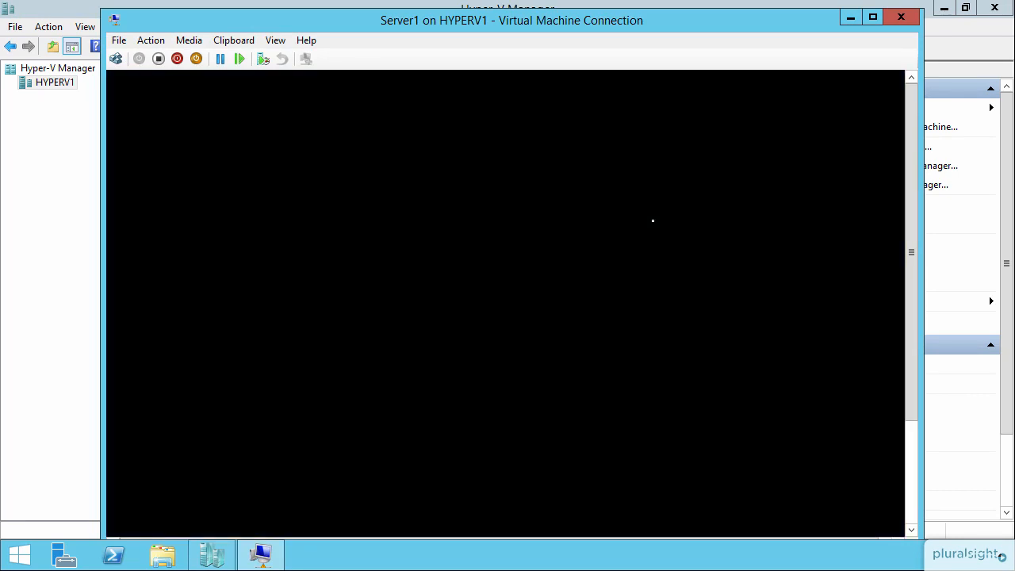
# Open Computer Management's Disk Management from Server Manager to view the 9.97 GB D: volume
pyautogui.moveTo(912, 176); pyautogui.dragTo(918, 301)
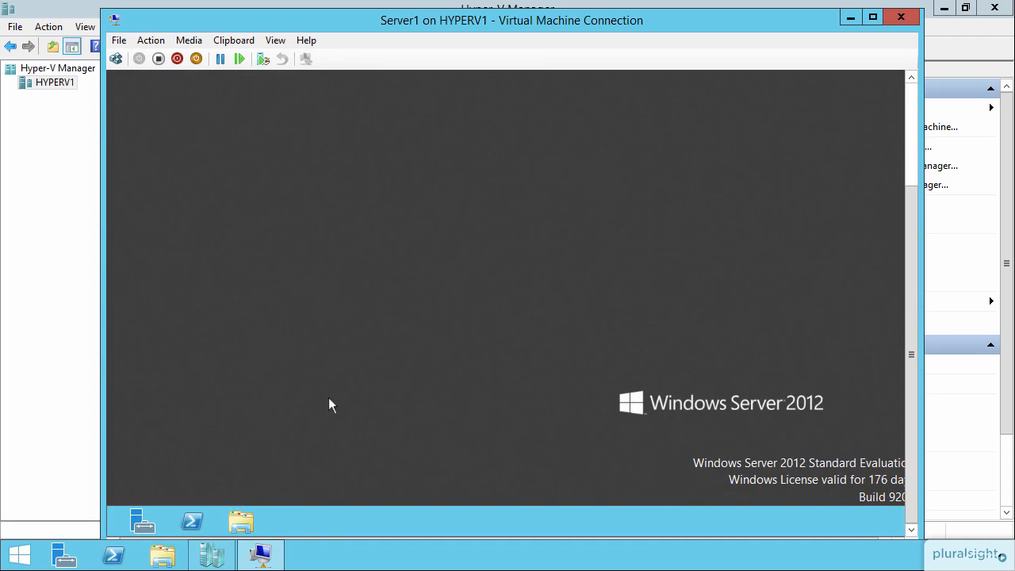
pyautogui.click(143, 521)
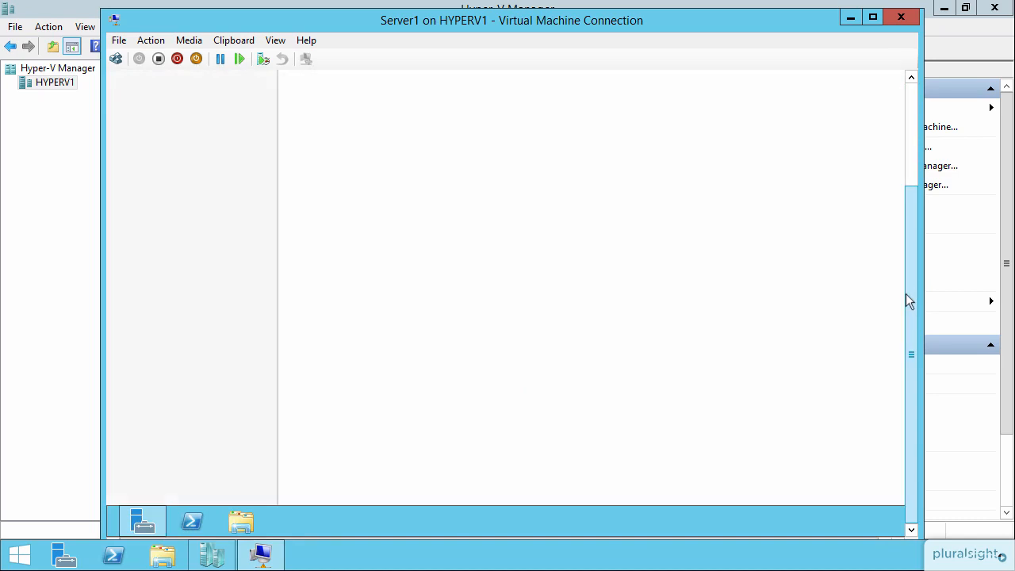
pyautogui.scroll(5, 907, 295)
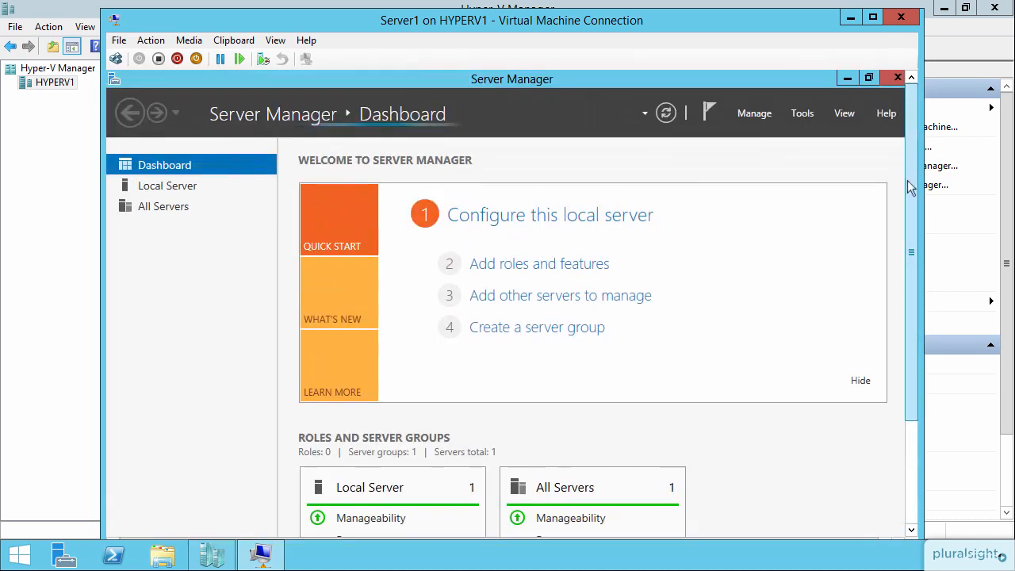
pyautogui.click(802, 113)
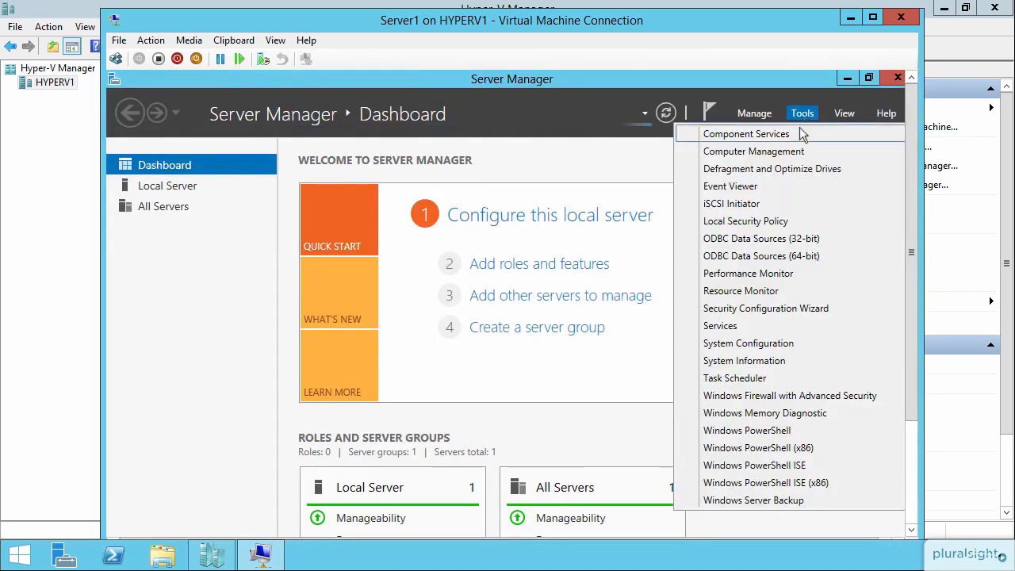
pyautogui.click(791, 153)
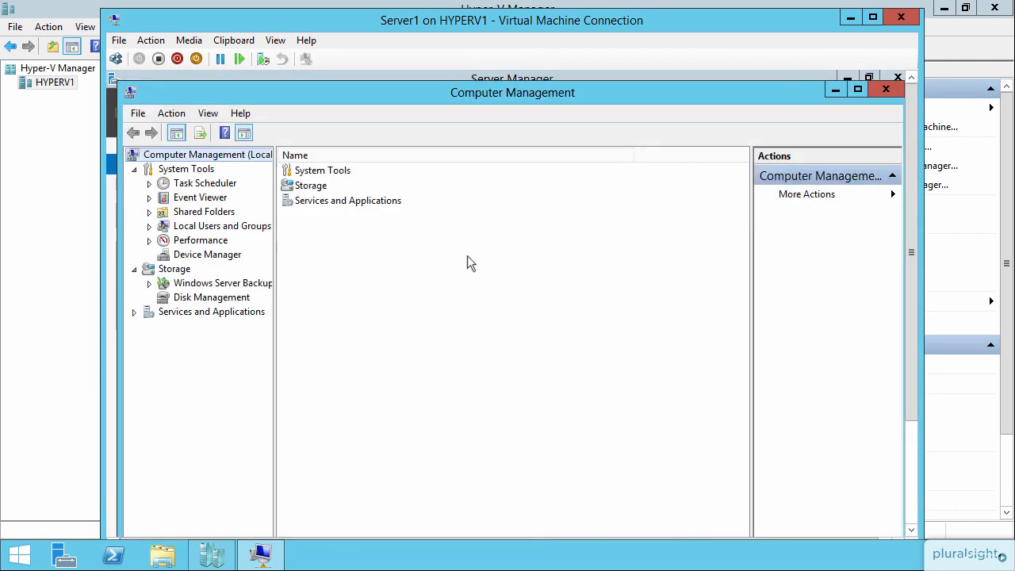
pyautogui.click(177, 300)
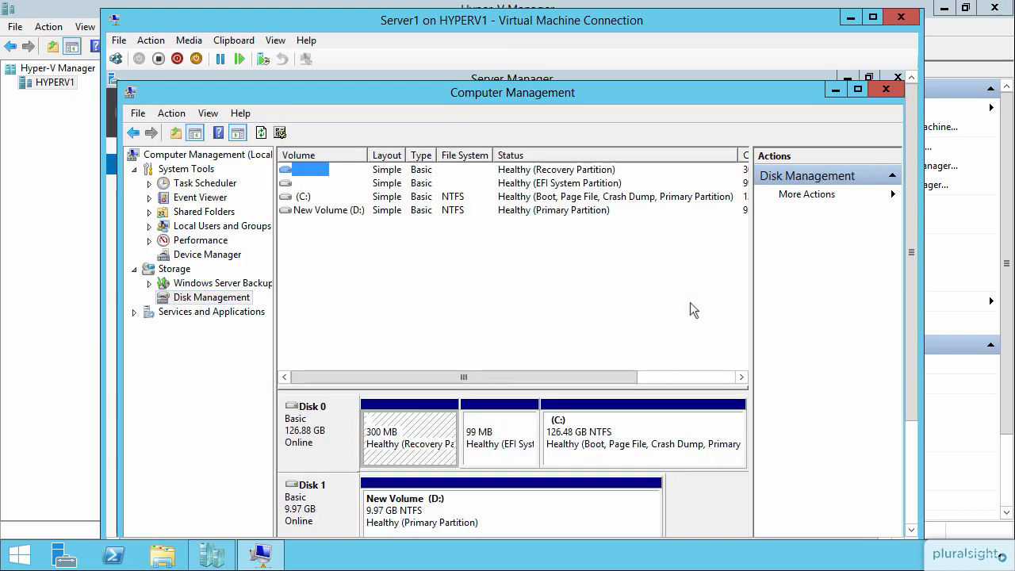
pyautogui.moveTo(905, 282); pyautogui.dragTo(907, 333)
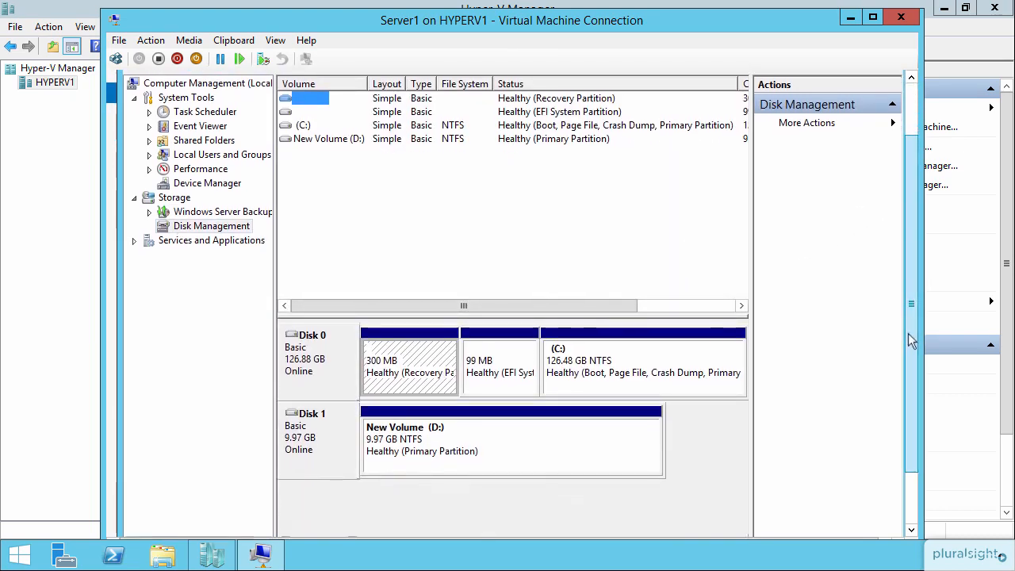
# Shrink New Volume (D:) by the suggested 7083 MB, leaving it at 3.05 GB
pyautogui.click(495, 453)
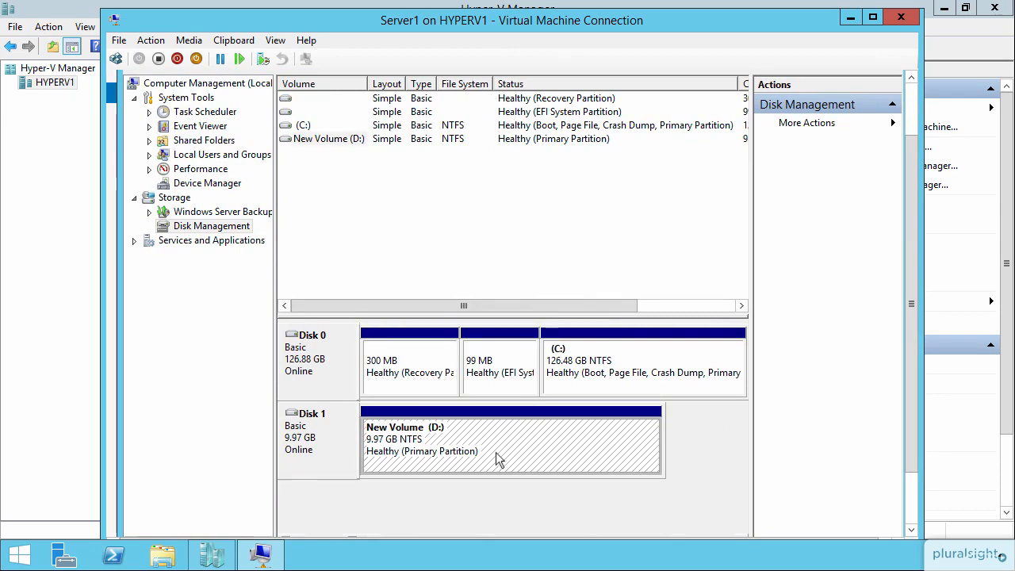
pyautogui.rightClick(498, 459)
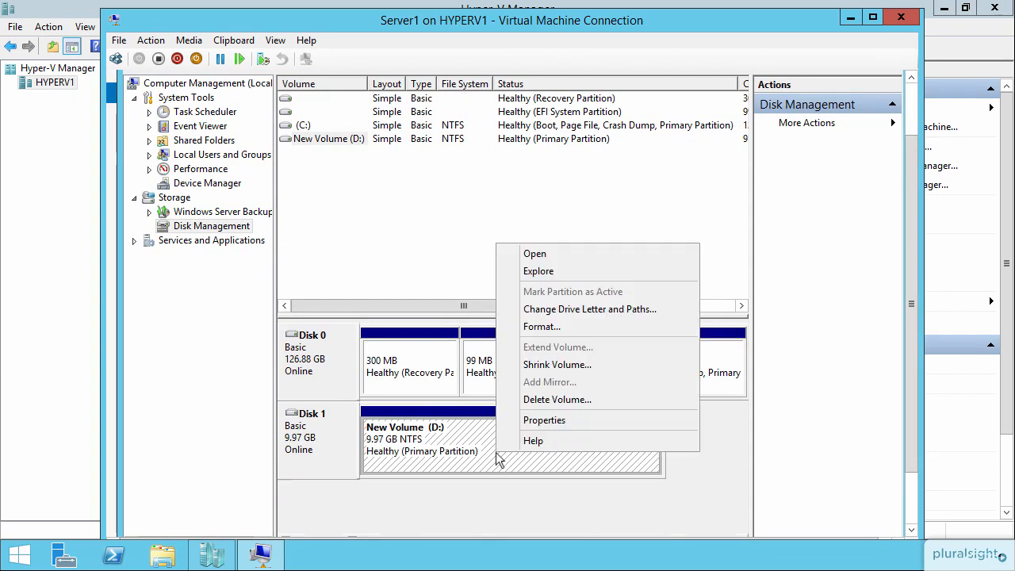
pyautogui.click(567, 366)
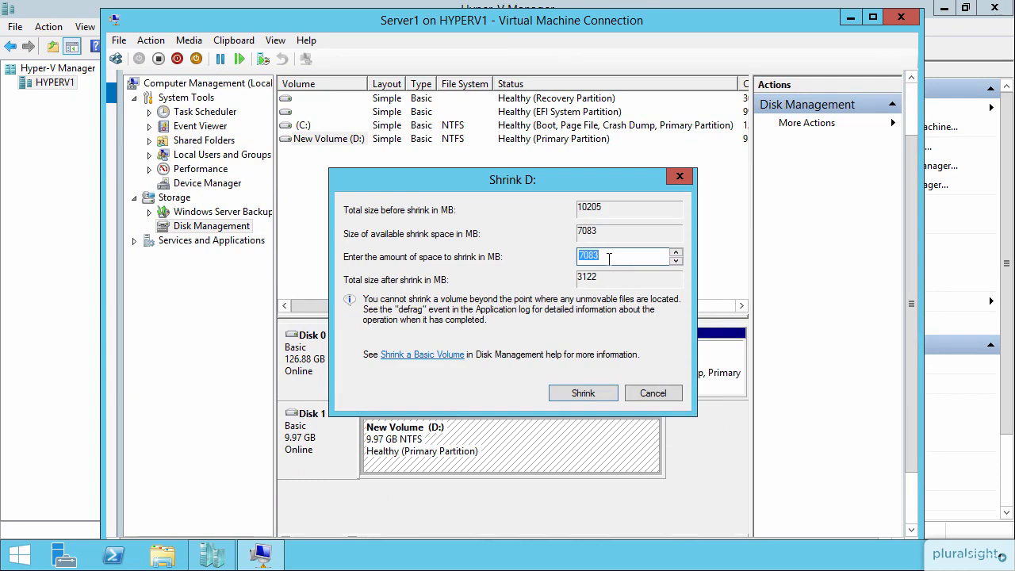
pyautogui.click(598, 396)
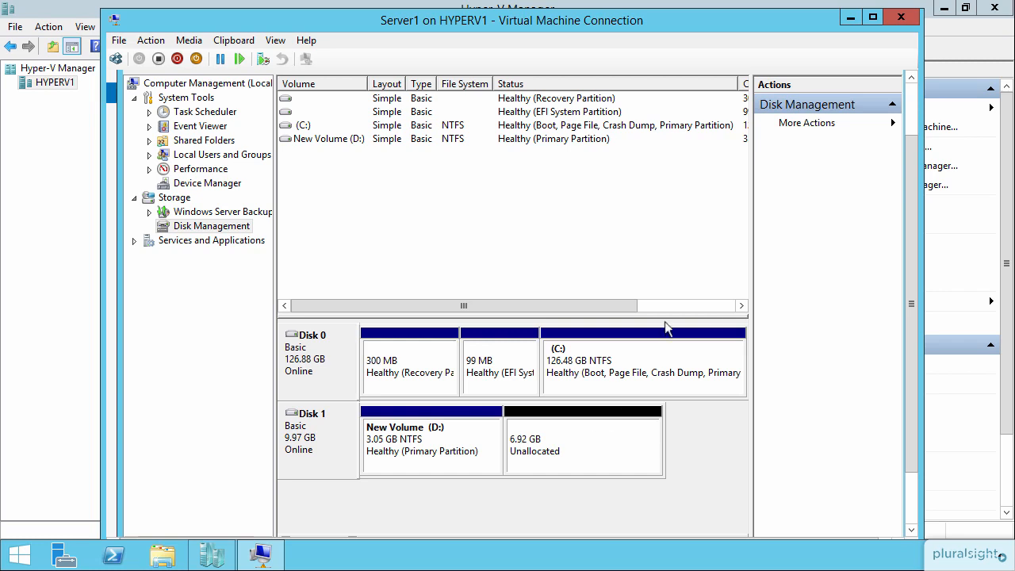
# Close the VM connection and bring up Server1's settings for the FixedDisk1.vhdx hard drive
pyautogui.click(894, 23)
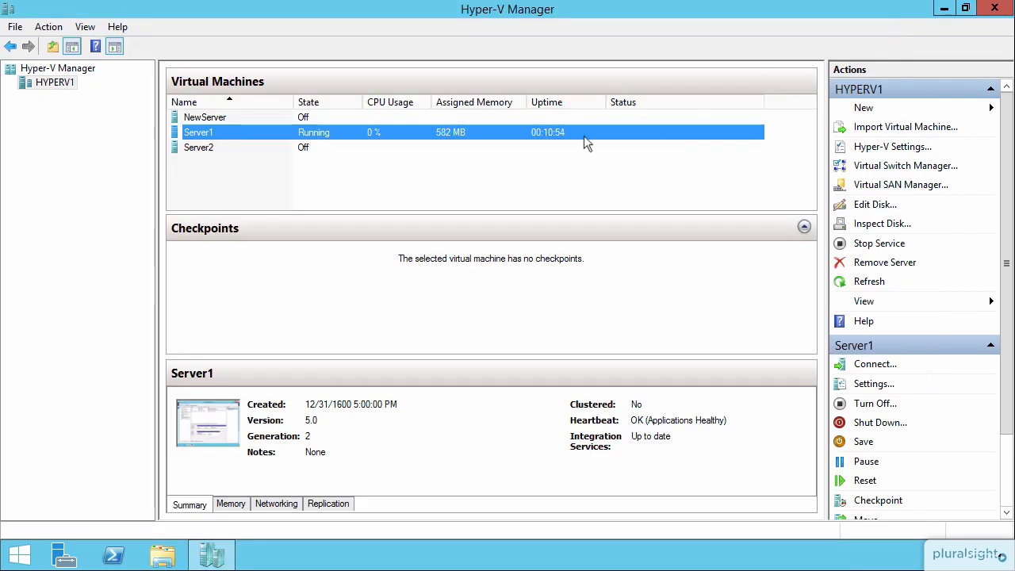
pyautogui.rightClick(370, 136)
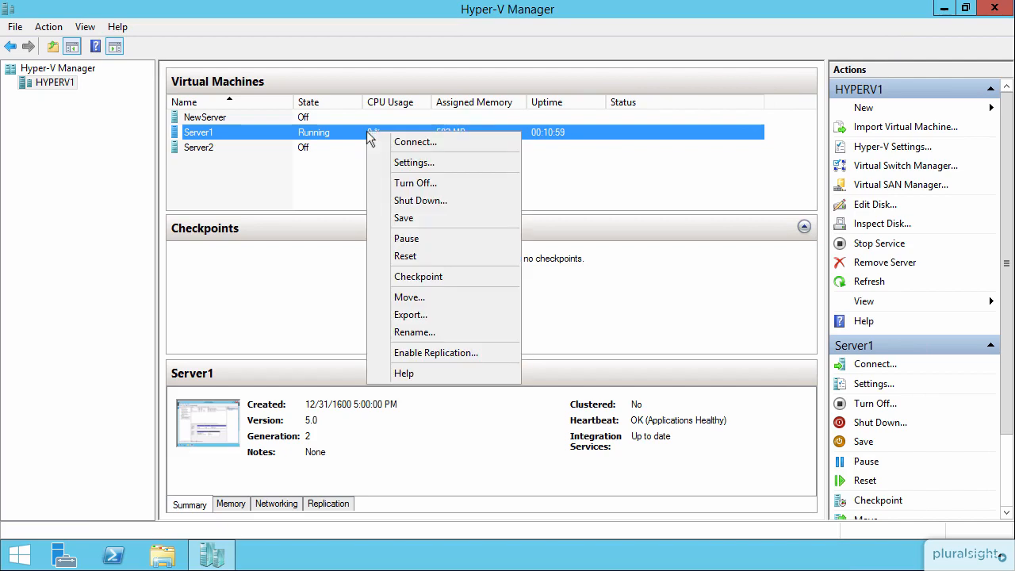
pyautogui.click(399, 160)
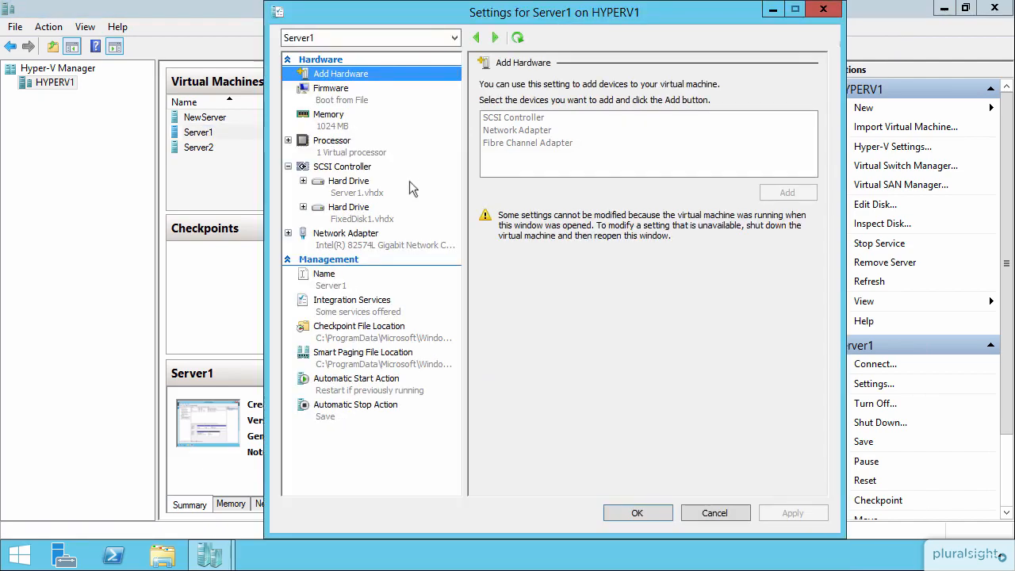
pyautogui.click(345, 213)
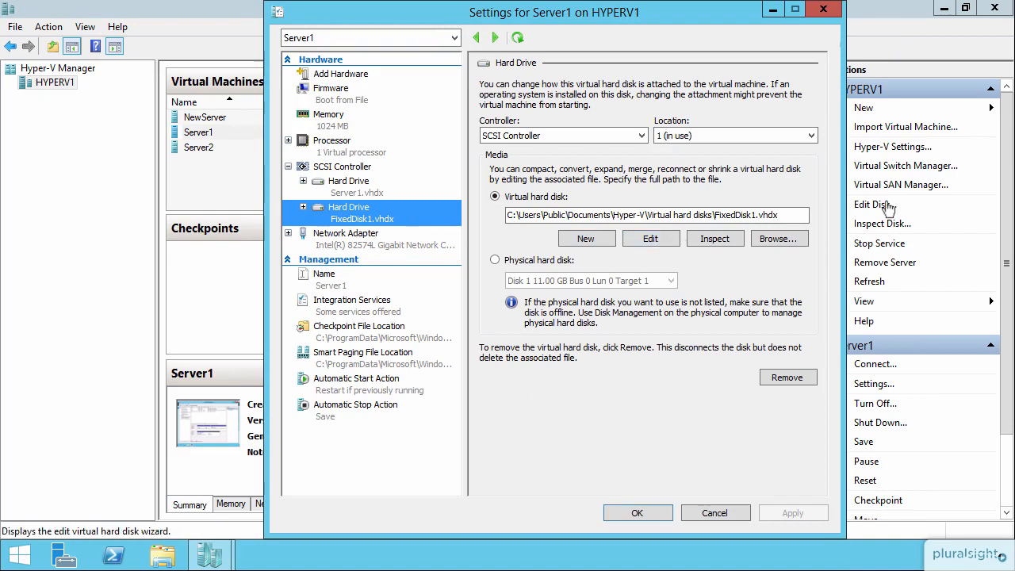
# Shrink FixedDisk1.vhdx to a new size of 5 GB via the Edit Virtual Hard Disk Wizard
pyautogui.click(647, 238)
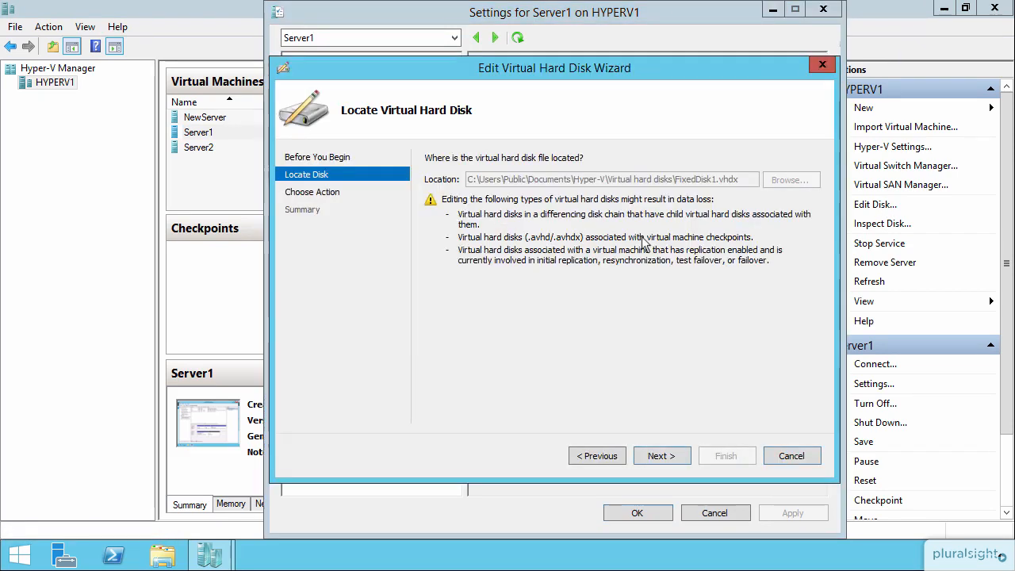
pyautogui.click(666, 458)
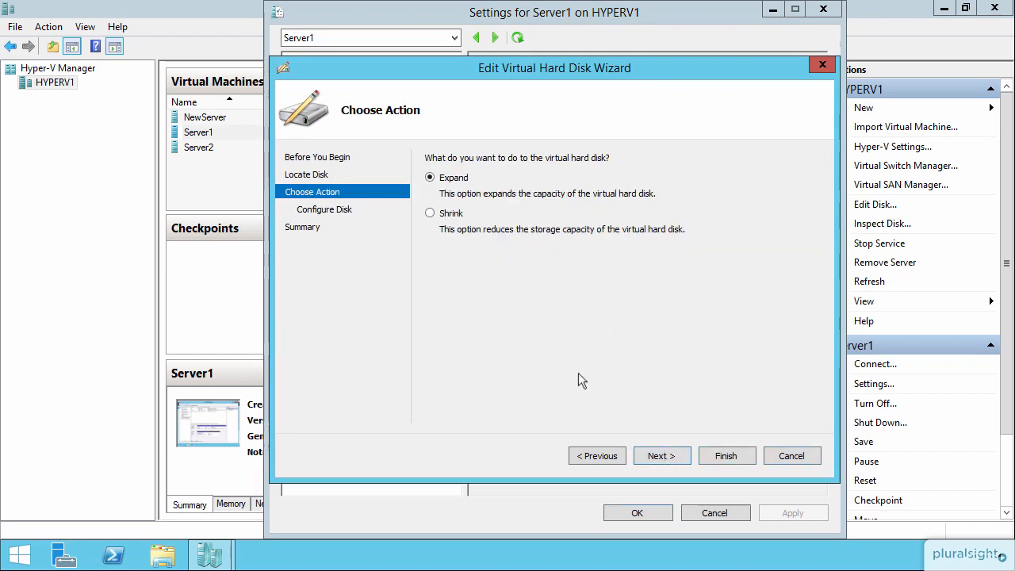
pyautogui.click(452, 217)
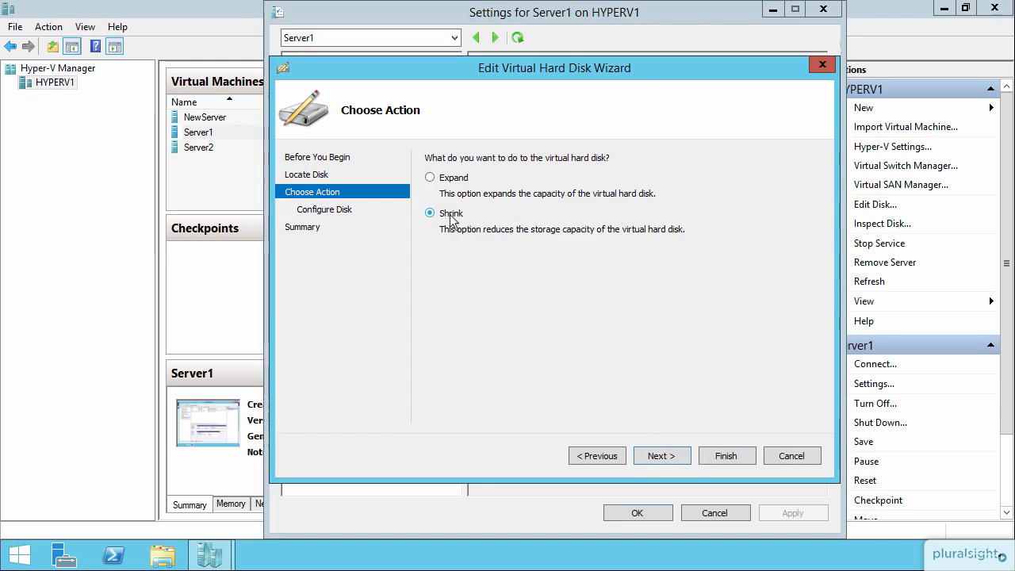
pyautogui.click(660, 456)
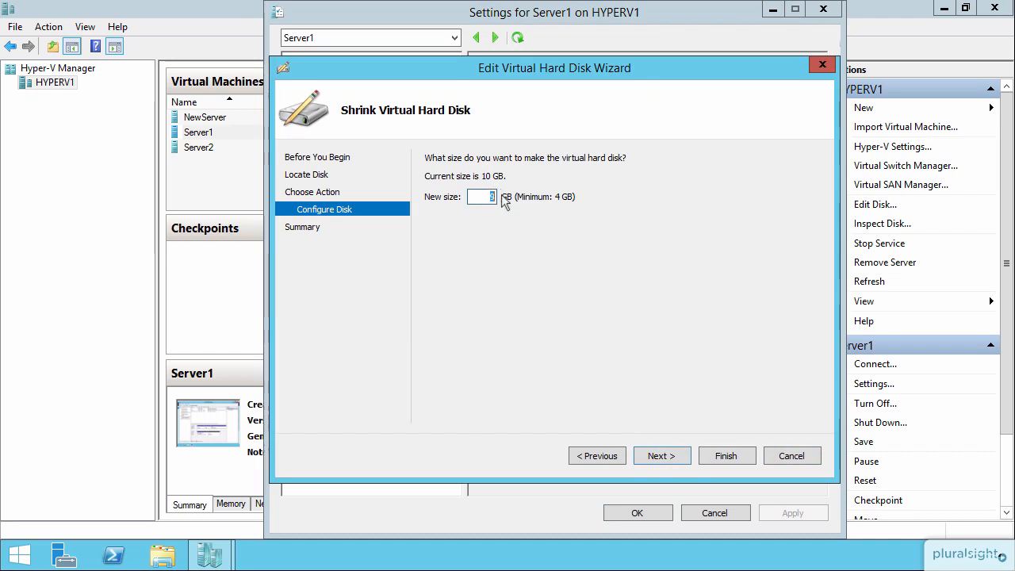
pyautogui.write('5')
pyautogui.click(666, 455)
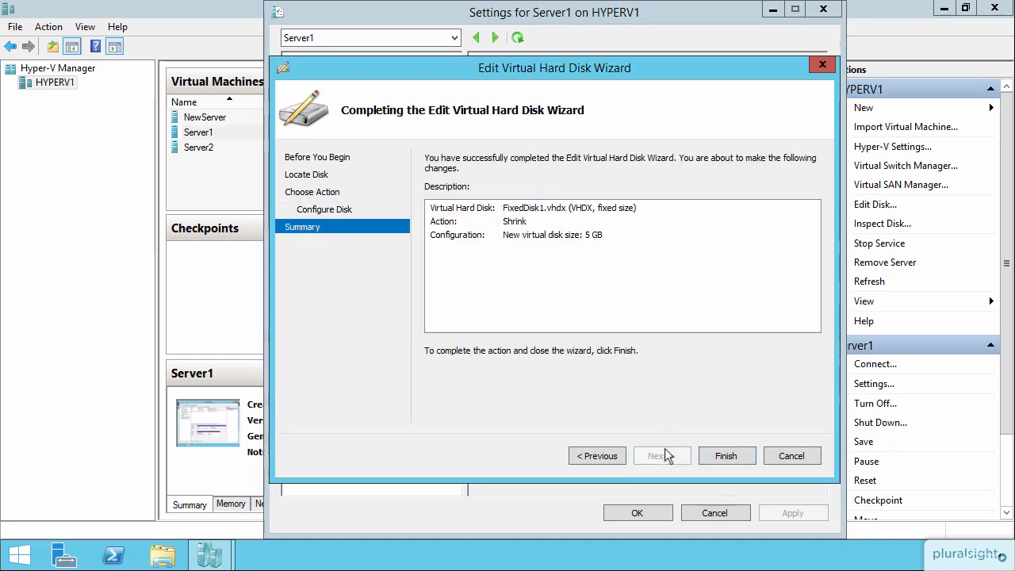
pyautogui.click(719, 456)
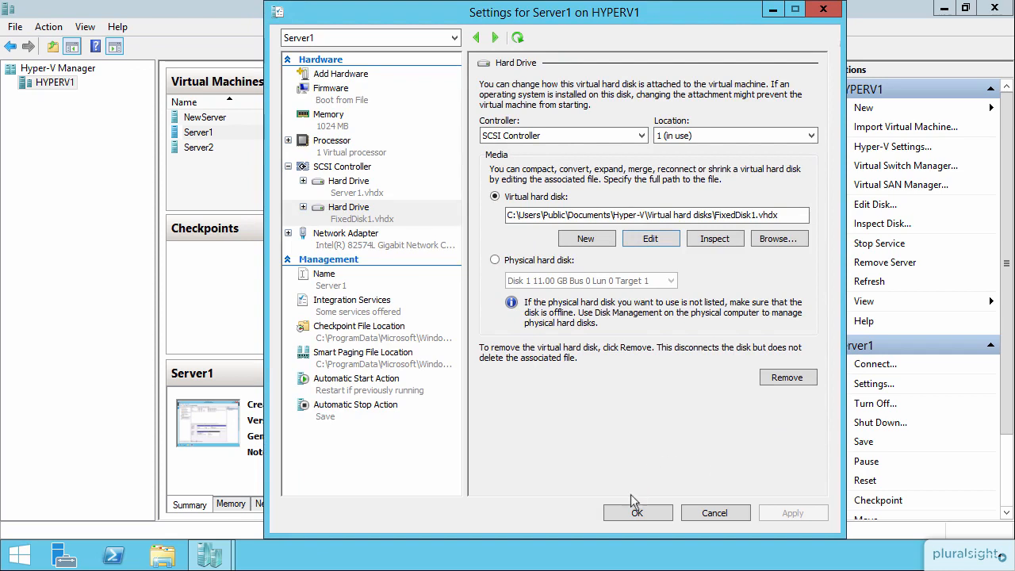
# Accept Server1's settings with OK and launch Edit Disk from the Actions pane
pyautogui.click(638, 512)
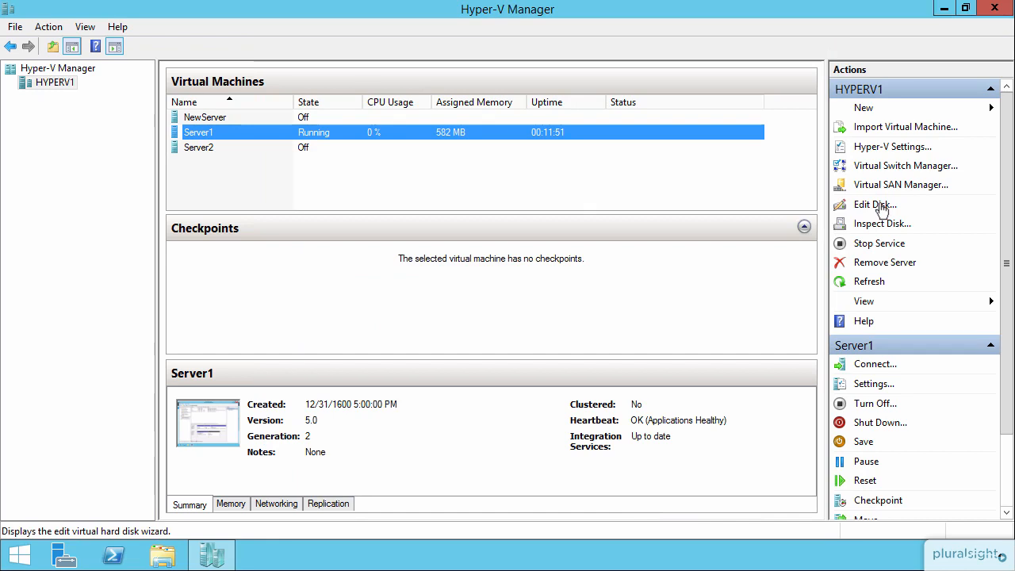
pyautogui.click(880, 204)
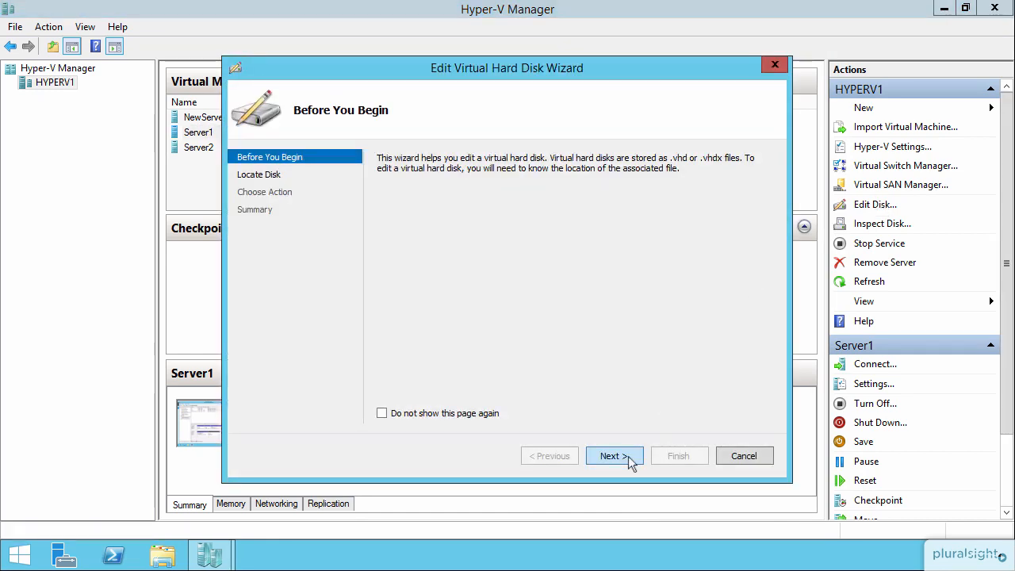